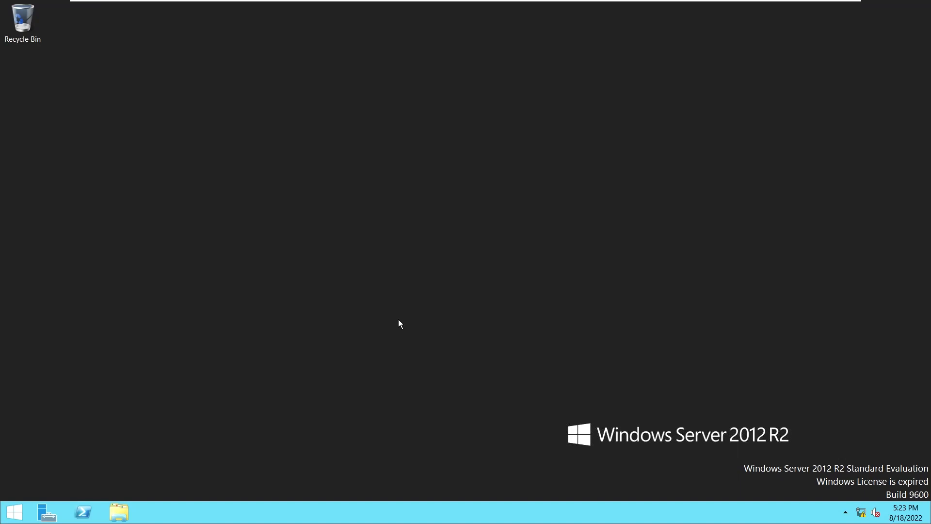
Launch Server Manager and open Computer Management from its Tools menu
click(47, 512)
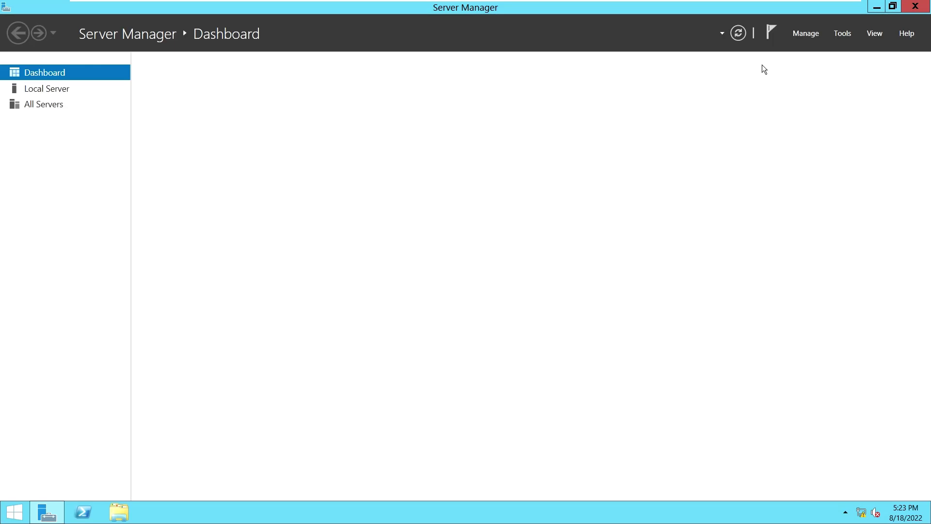
click(843, 33)
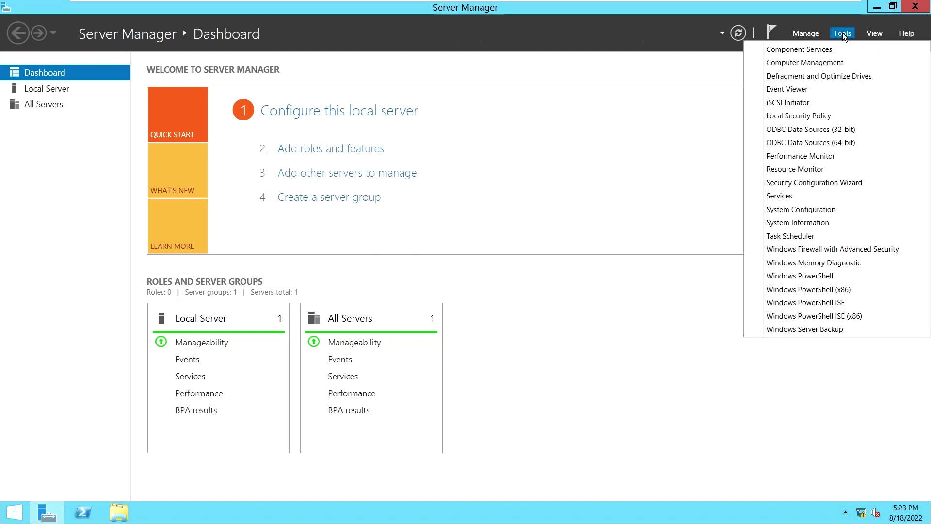
click(828, 65)
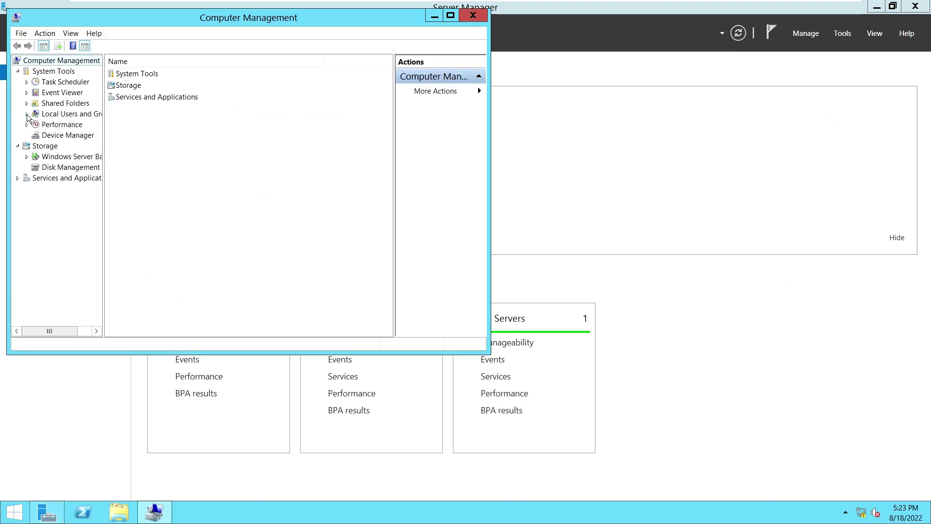
Expand Local Users and Groups, close Computer Management and Server Manager, and open Windows PowerShell
click(27, 114)
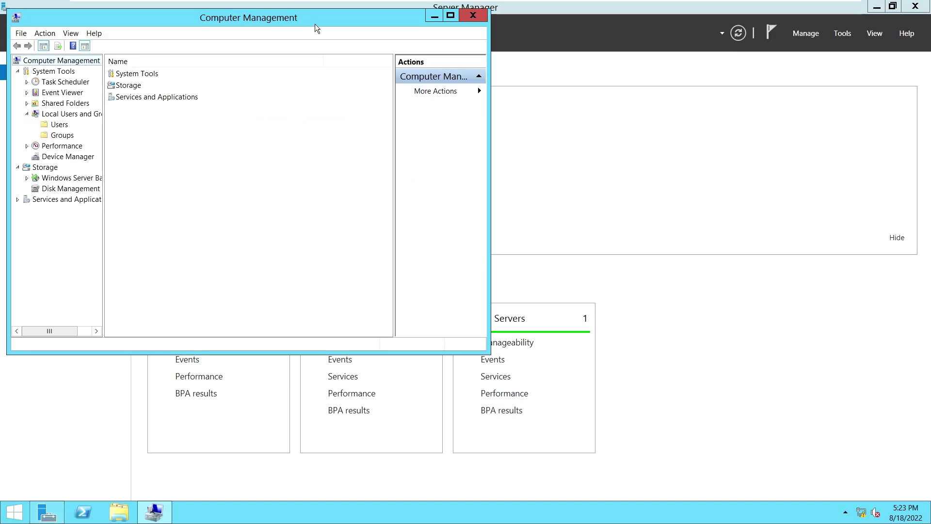
drag(322, 18, 470, 28)
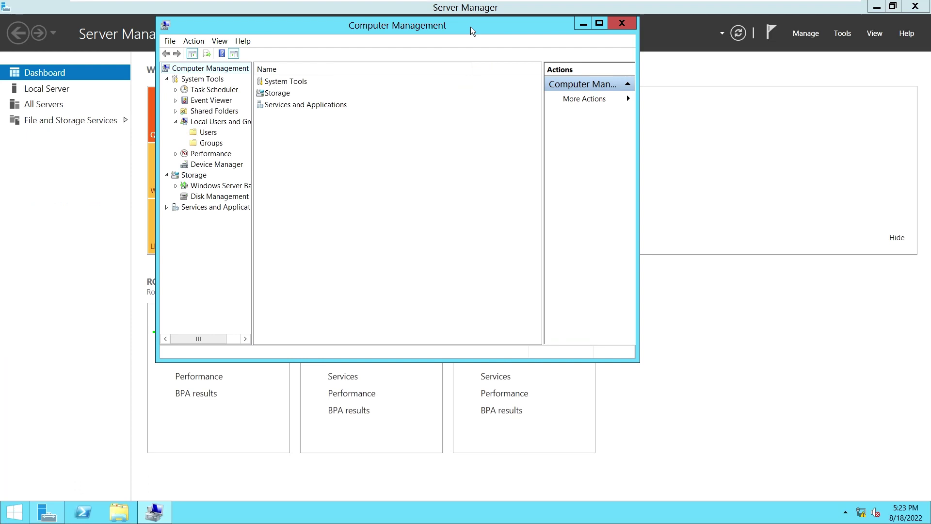
click(616, 23)
click(904, 11)
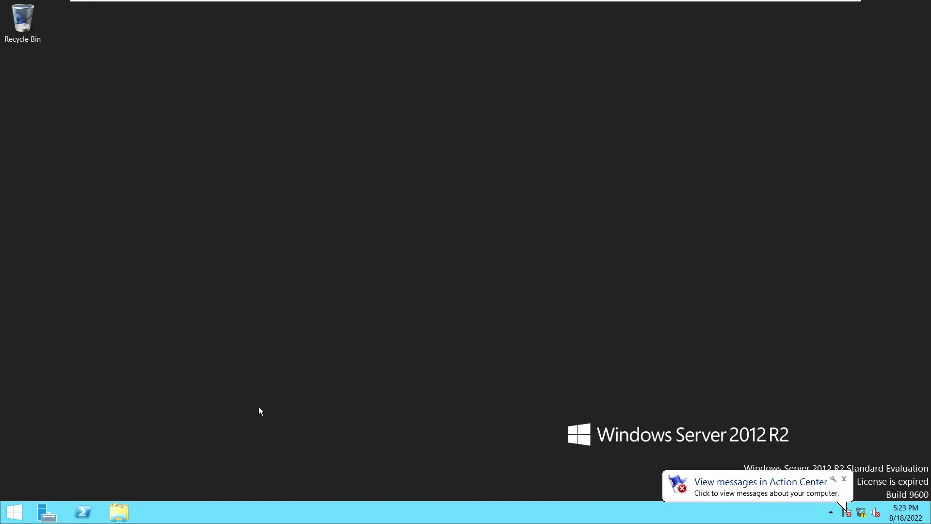
click(83, 513)
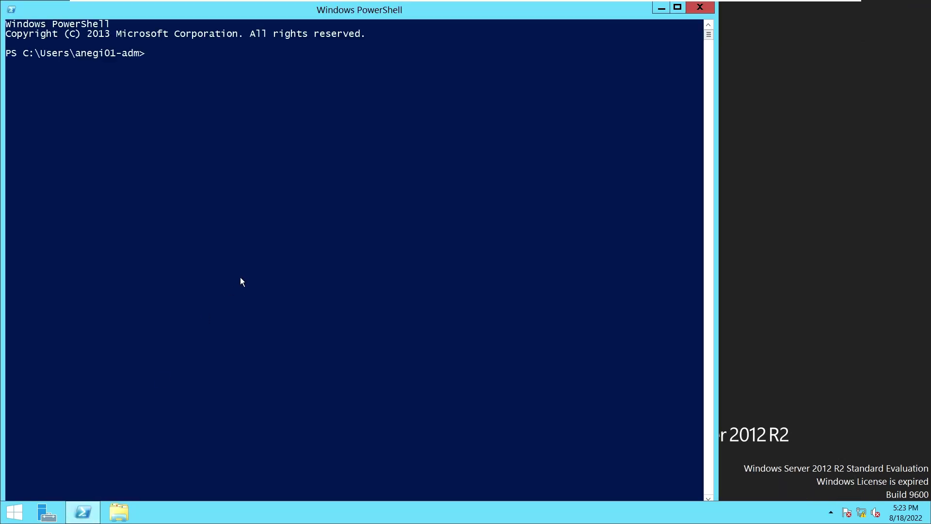
Run compmgmt.msc in the PowerShell console to start Computer Management
click(242, 276)
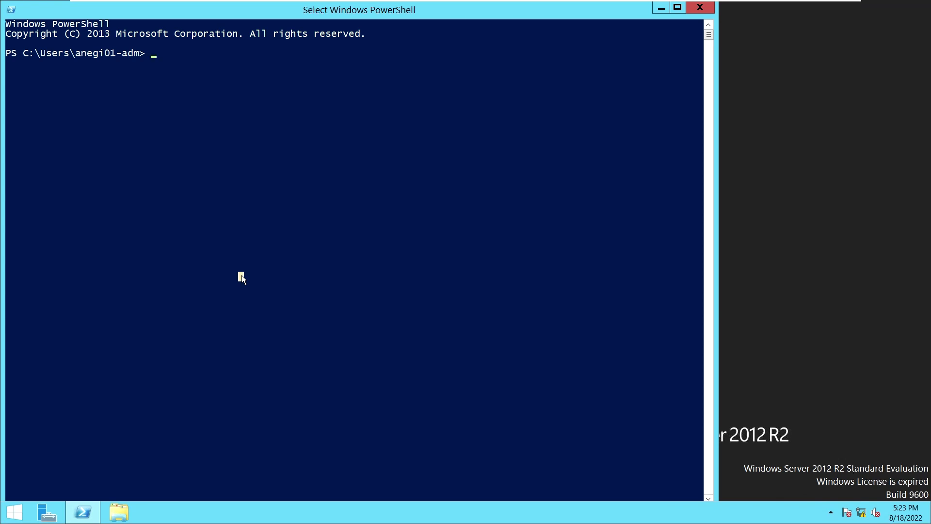
text(compmgmt)
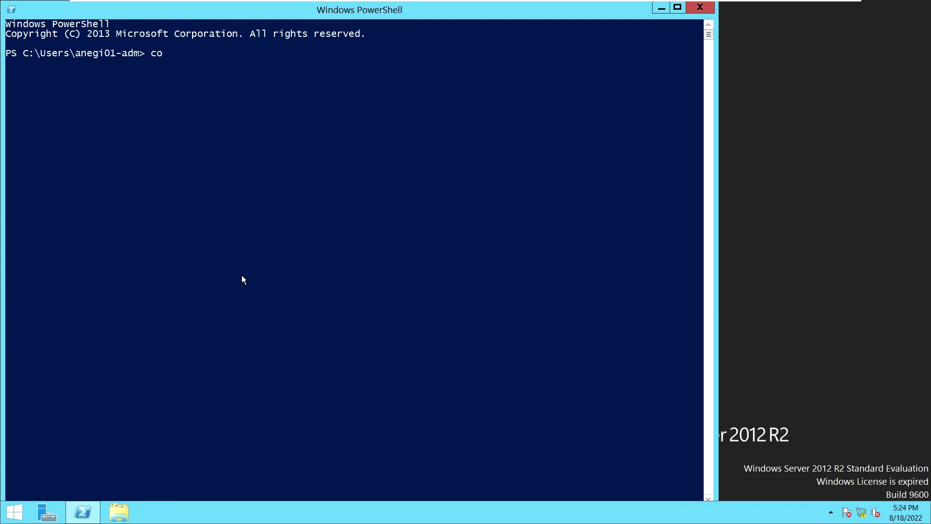
text(.msc)
key(Return)
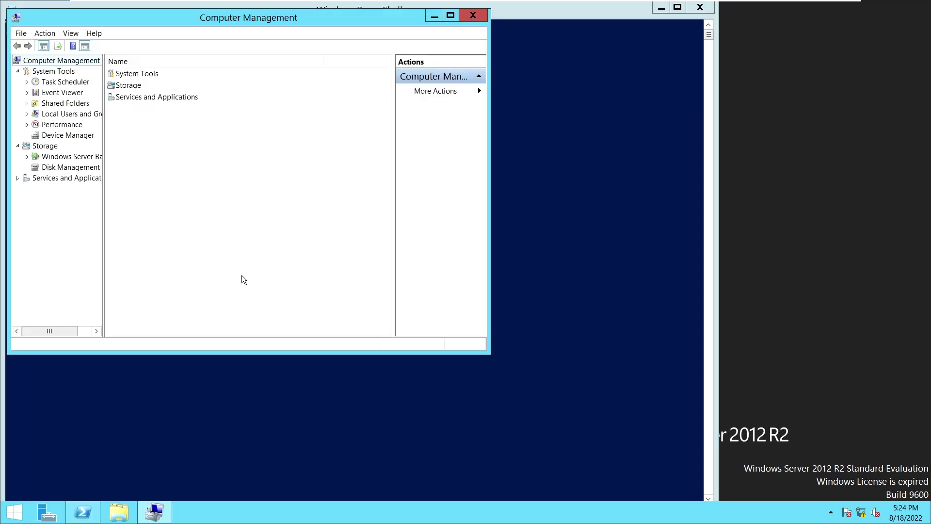
Maximize Computer Management, widen the tree pane, and expand Local Users and Groups
click(451, 16)
drag(93, 277, 153, 277)
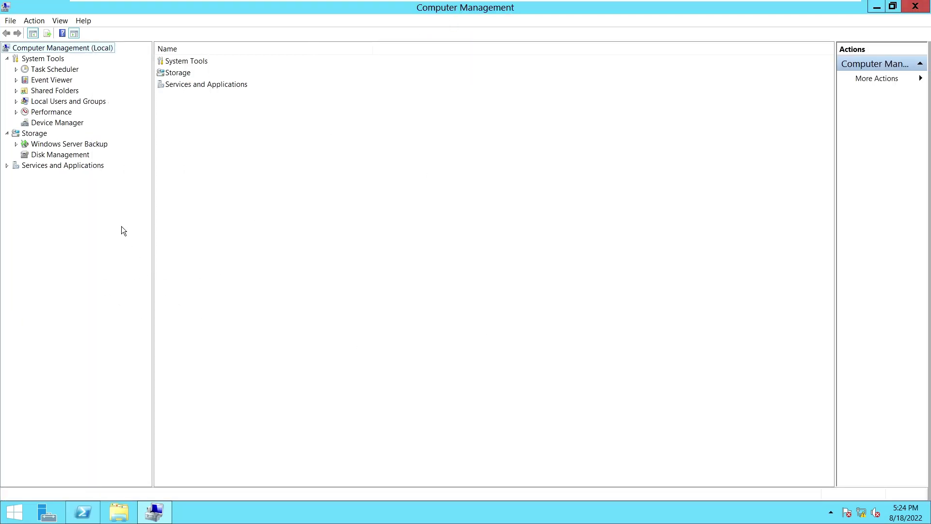
click(16, 101)
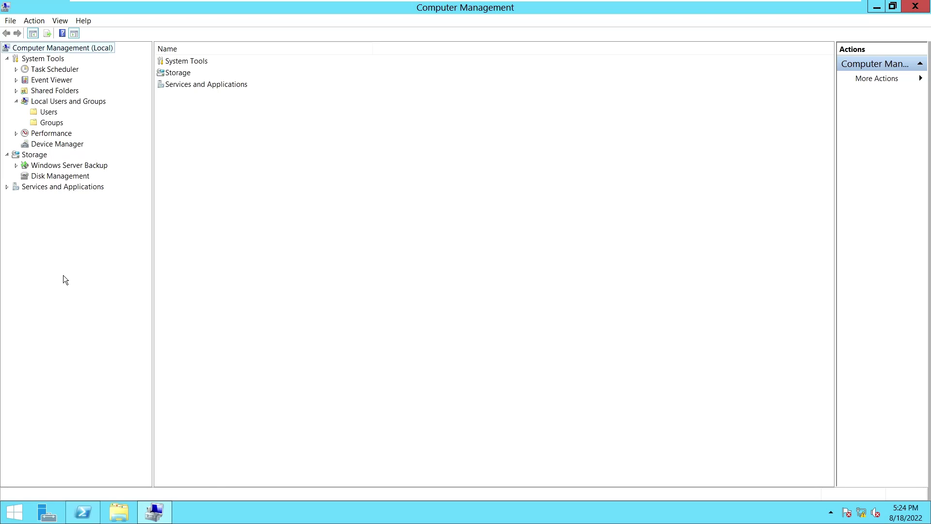
Show the Groups list, widen the Name column, and select Administrators
click(51, 123)
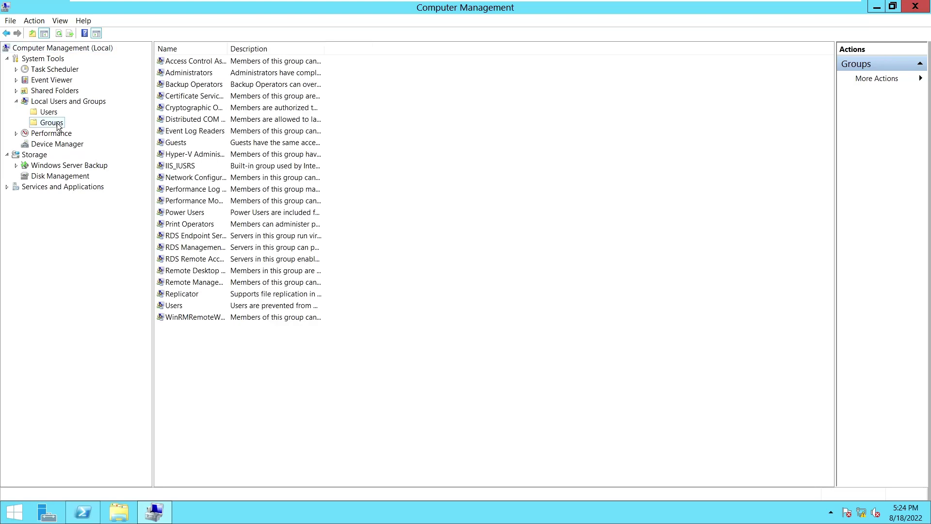
drag(227, 48, 292, 49)
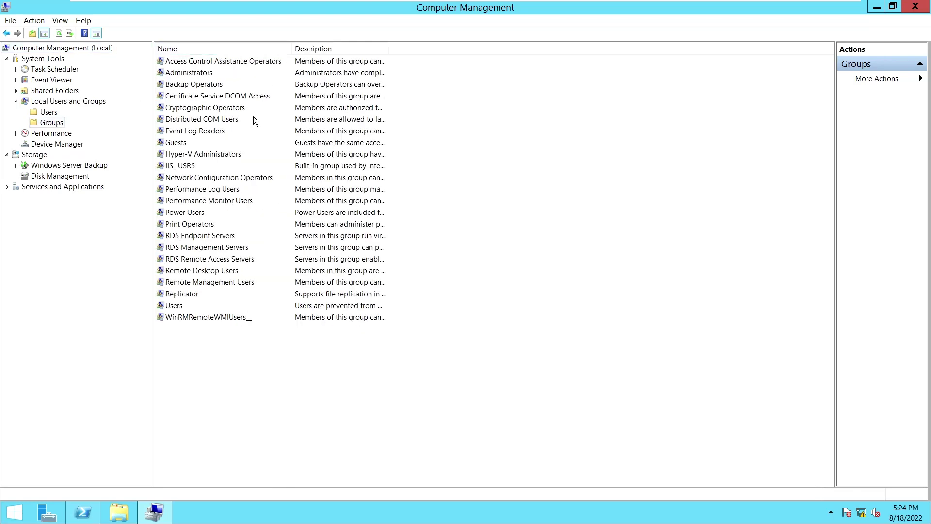
click(204, 74)
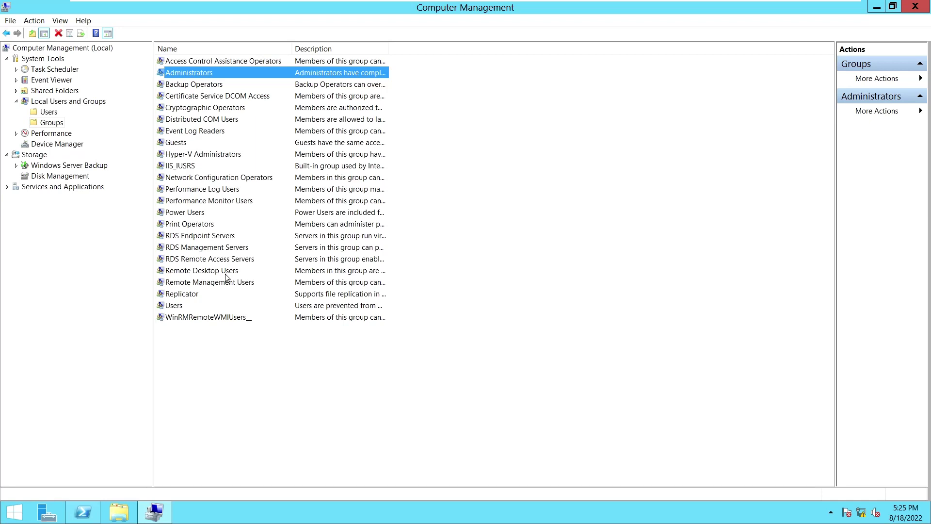
Cancel the accidental Administrators rename, look at Remote Desktop Users, then reselect Administrators
click(195, 72)
key(Escape)
click(214, 271)
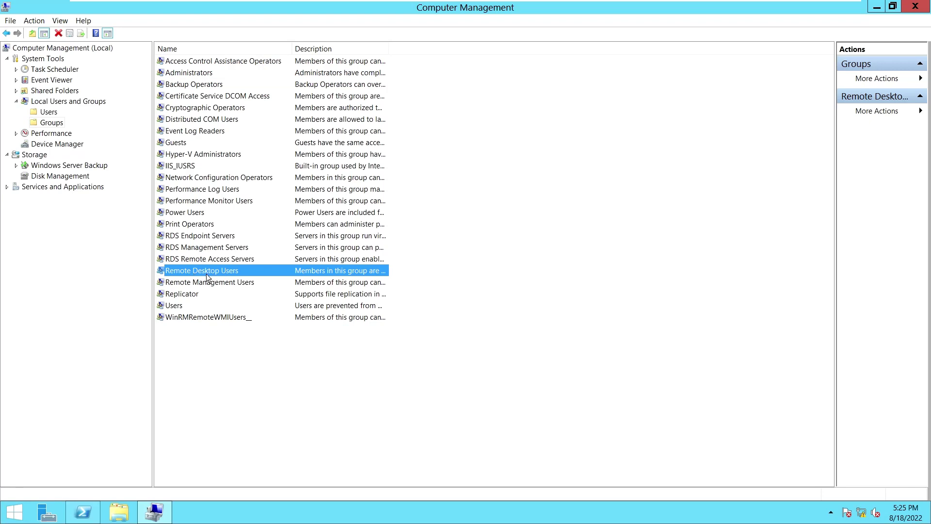
click(210, 73)
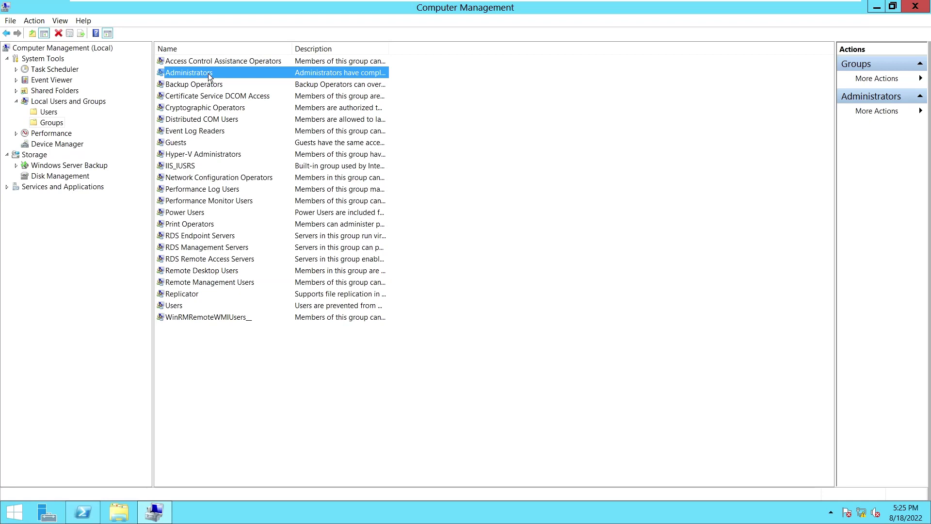
Open Administrators Properties, start adding a member, and enter the domain user's name
double_click(259, 74)
click(376, 346)
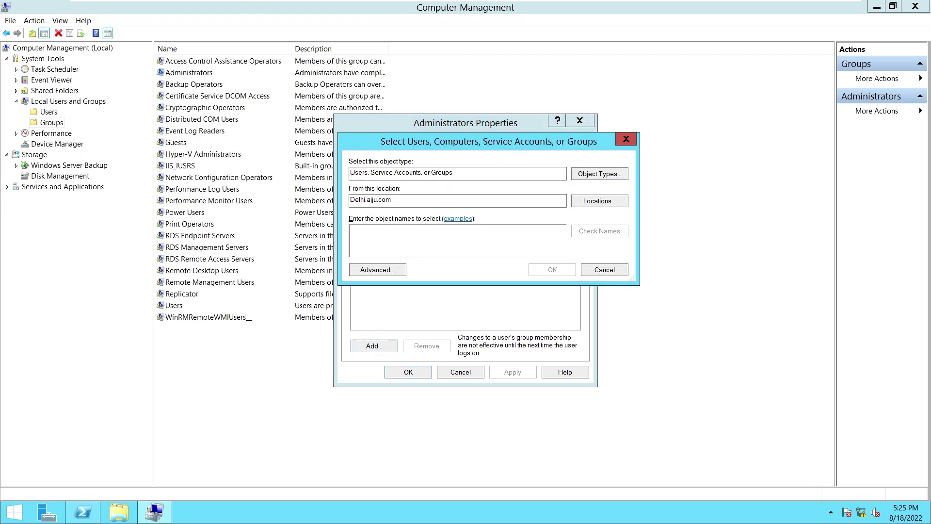
drag(454, 147, 566, 189)
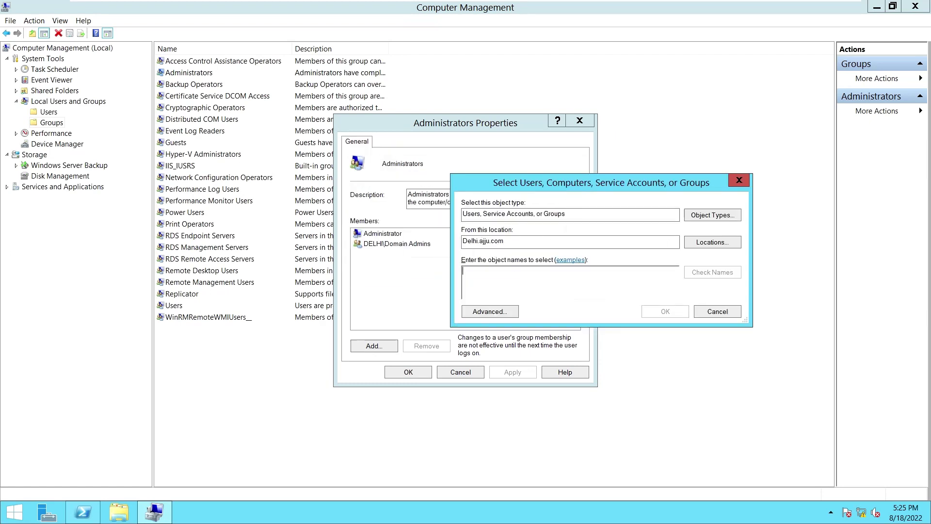
key(Tab)
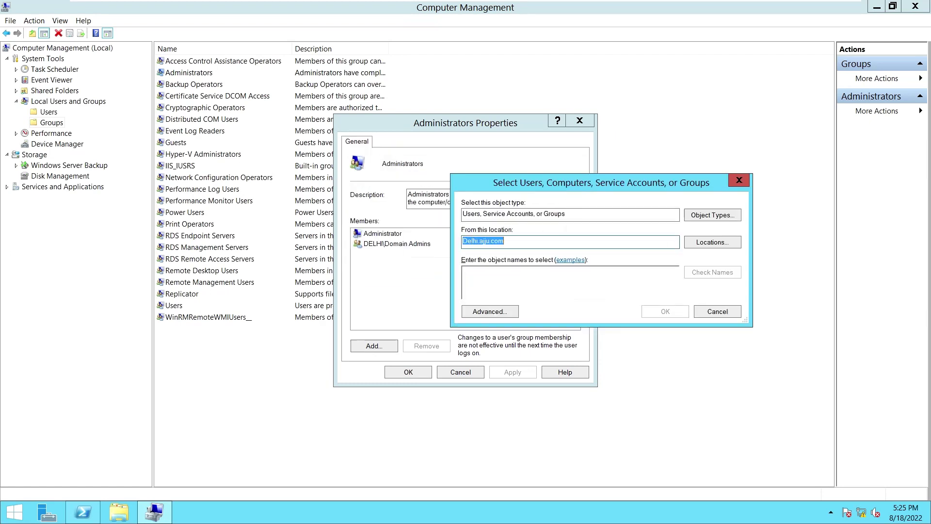
click(464, 271)
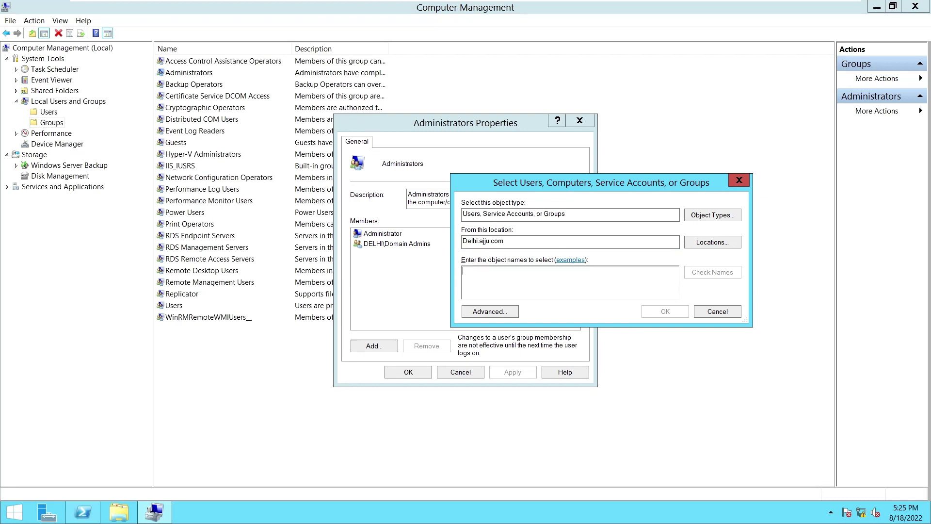
text(James bond)
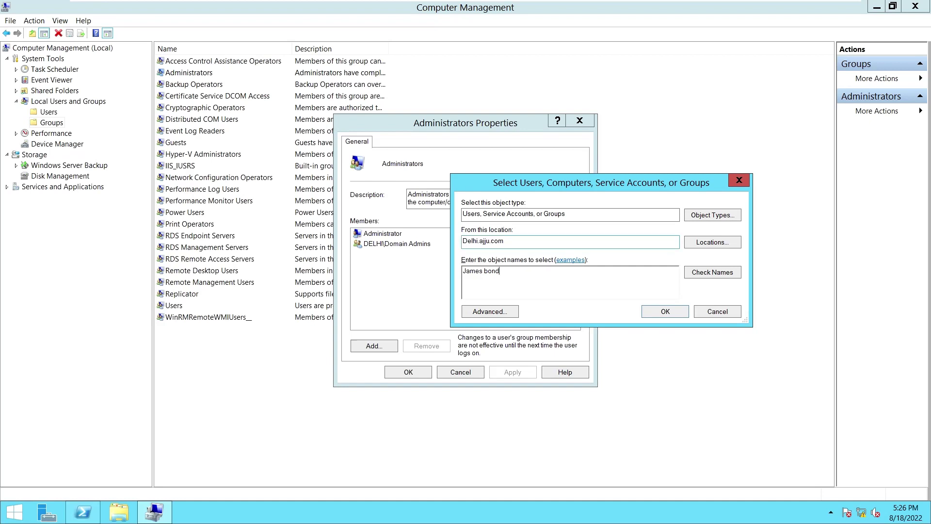
Resolve the name against Delhi.ajju.com with Check Names, then close the picker without adding
drag(501, 271, 461, 273)
key(End)
click(707, 269)
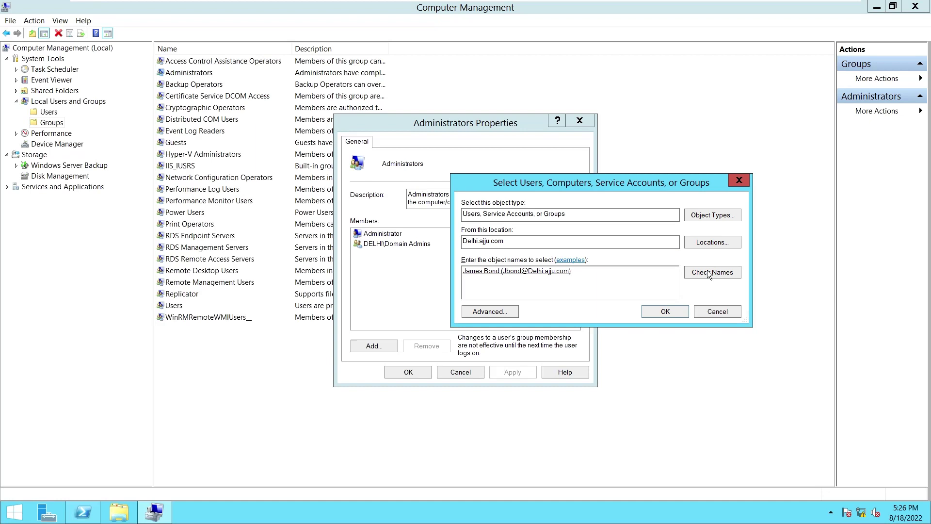
key(ctrl+a)
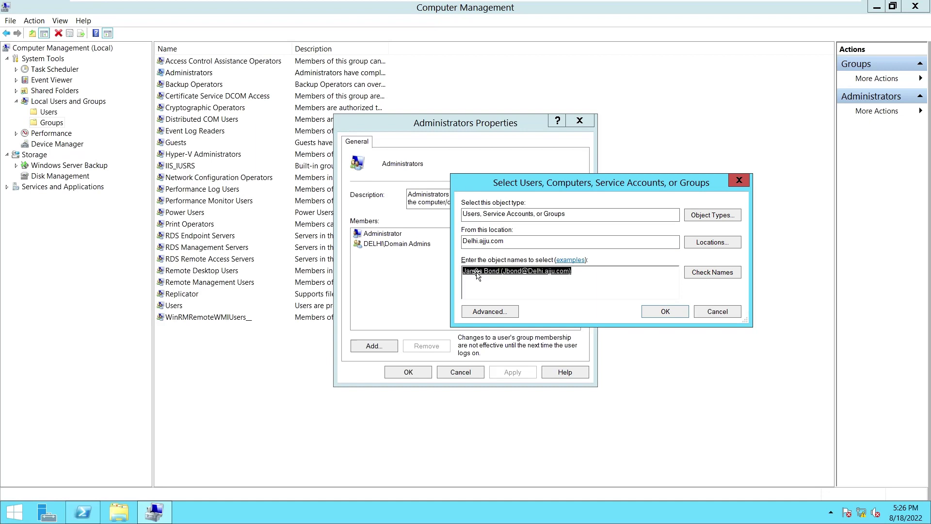
key(End)
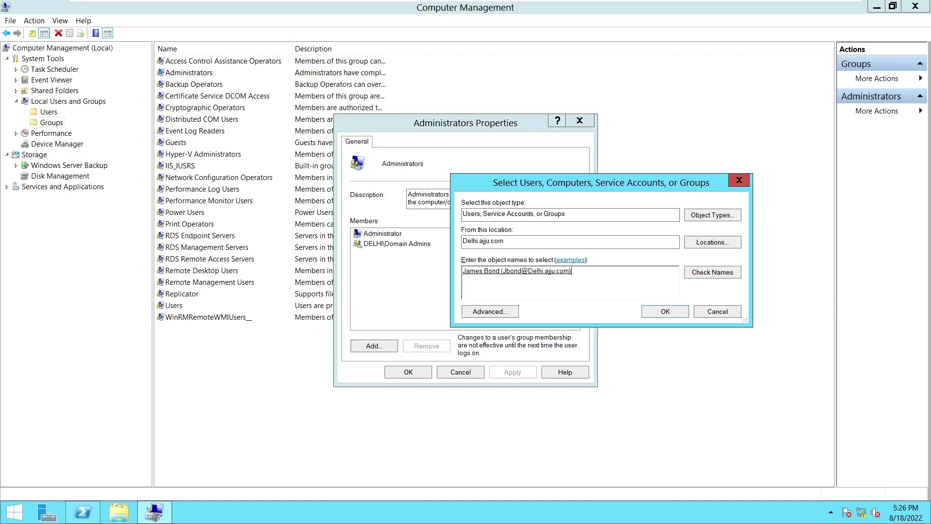
click(485, 242)
click(738, 180)
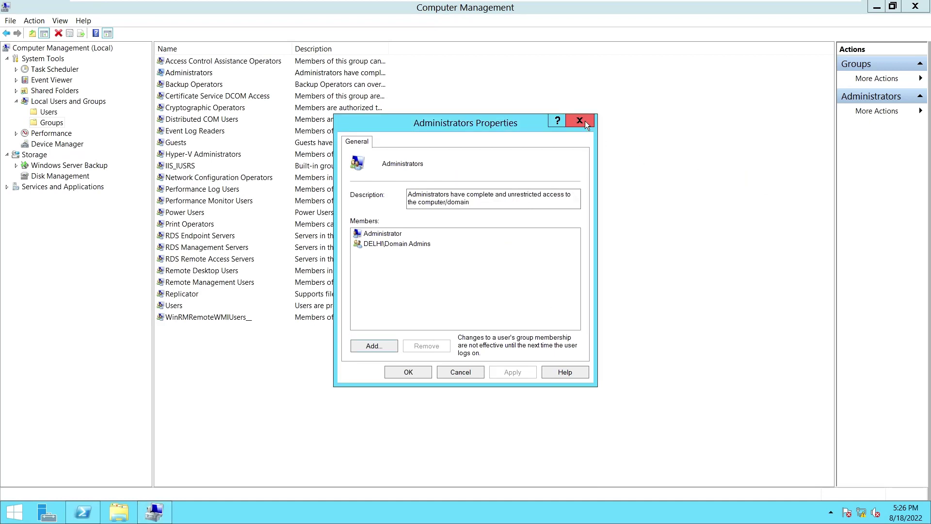
Close the Administrators Properties dialog and Computer Management, returning to PowerShell
click(582, 121)
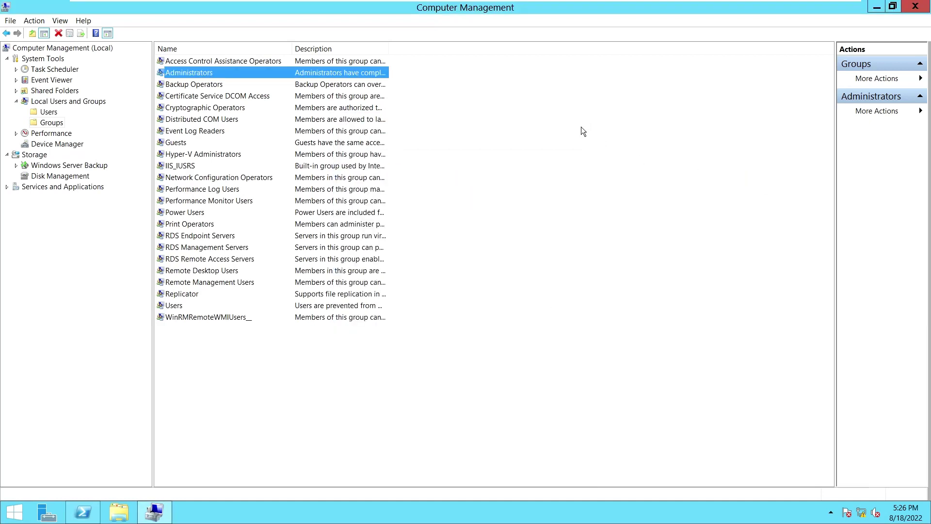
click(916, 6)
click(330, 141)
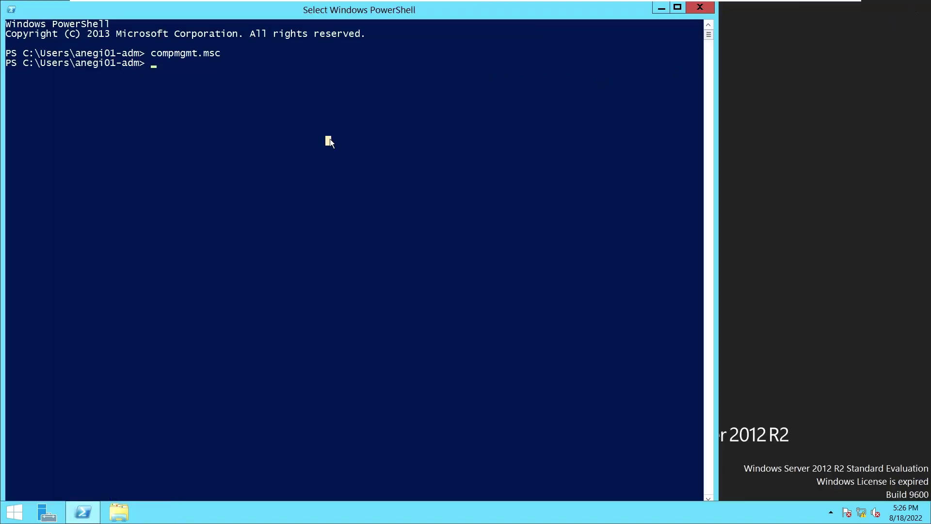
Sign out of the server with the logoff command after a mistyped first attempt
text(log)
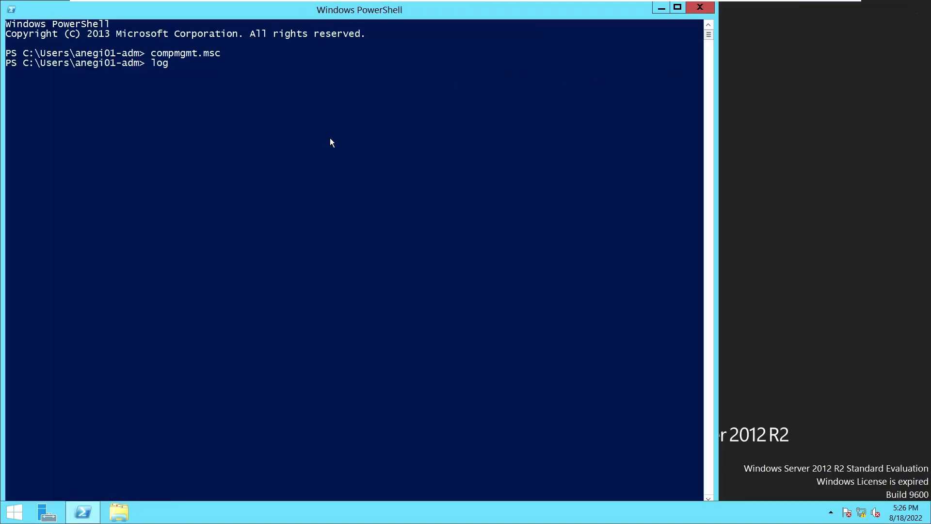
text(ging)
key(BackSpace)
key(BackSpace)
key(BackSpace)
text(off)
key(Return)
text(logoff)
key(Return)
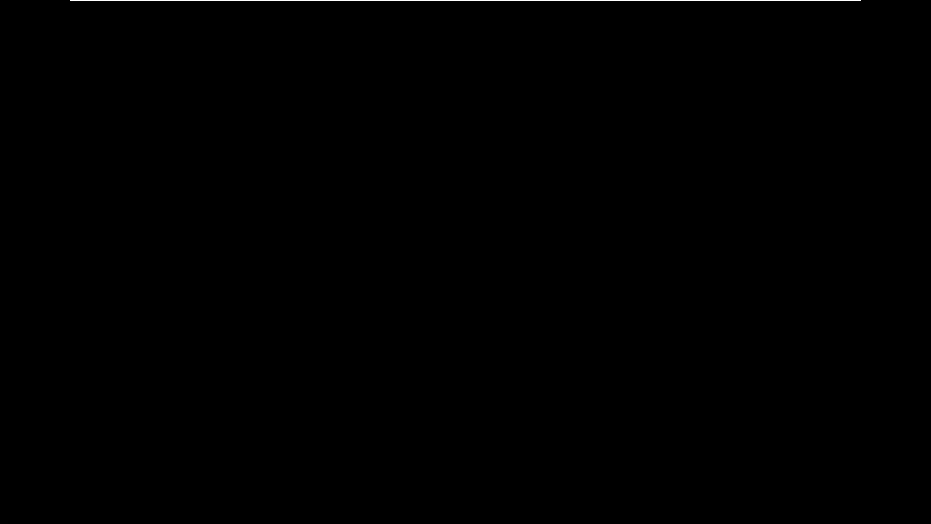
From Ctrl+Alt+Del, choose Other user and try signing in as the domain user; the password is rejected
key(ctrl+alt+Delete)
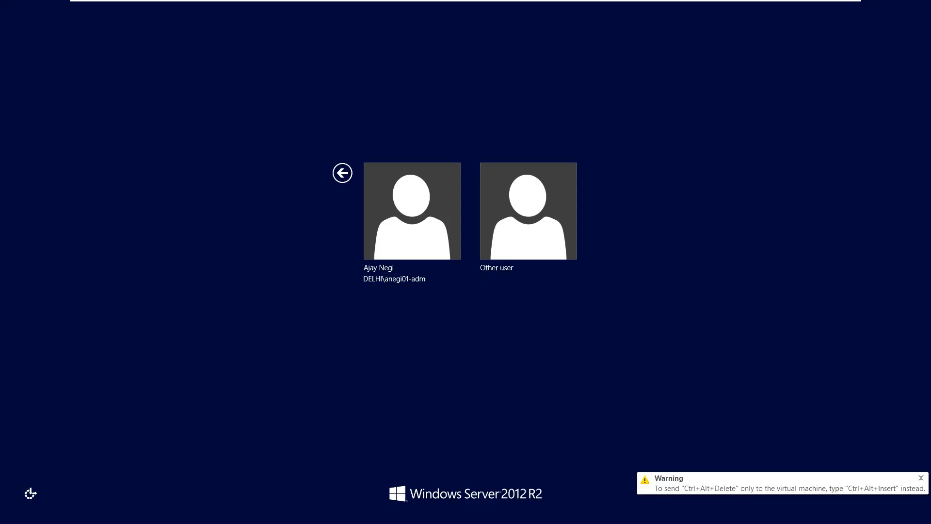
click(528, 216)
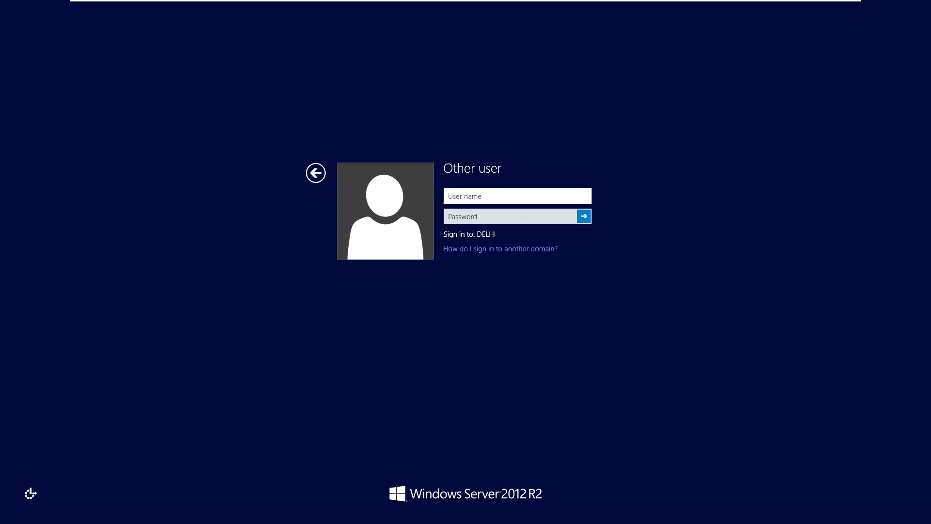
text(jbond)
key(Tab)
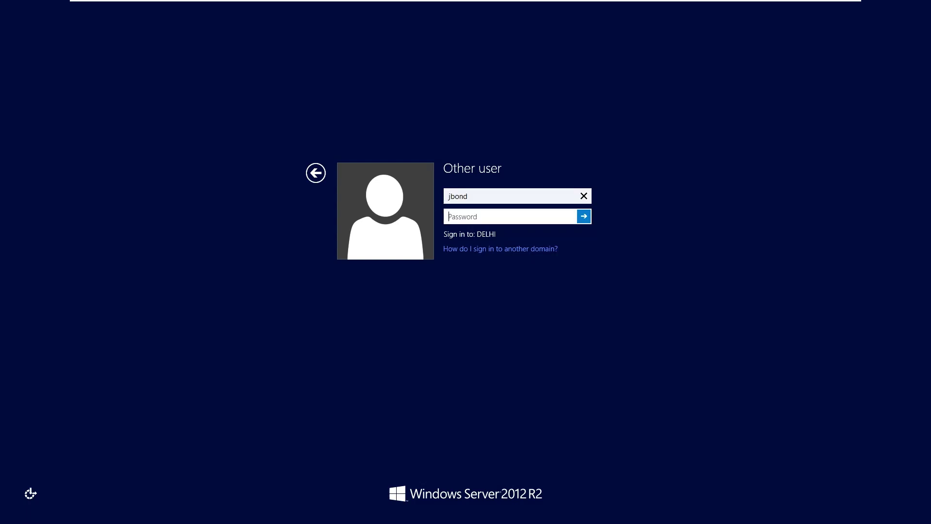
text(****)
key(BackSpace)
key(BackSpace)
key(BackSpace)
key(BackSpace)
text(***********)
key(Return)
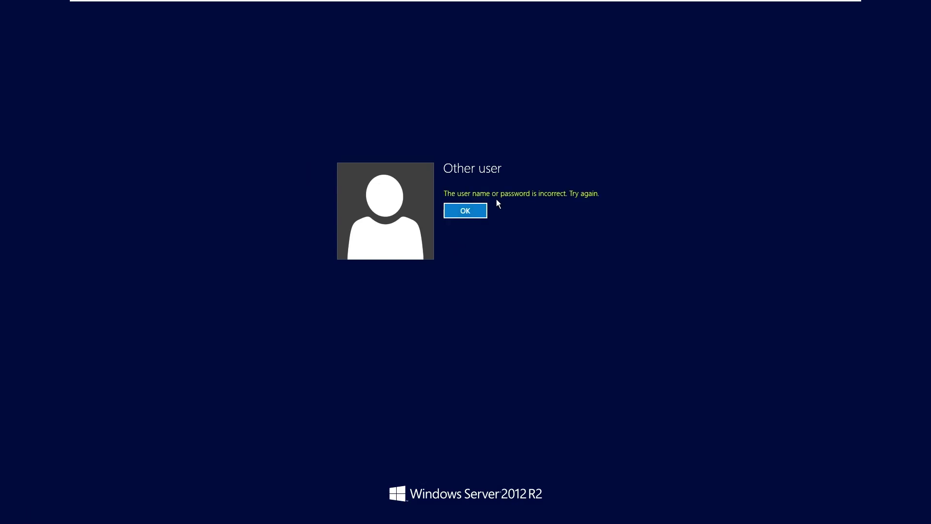
click(467, 211)
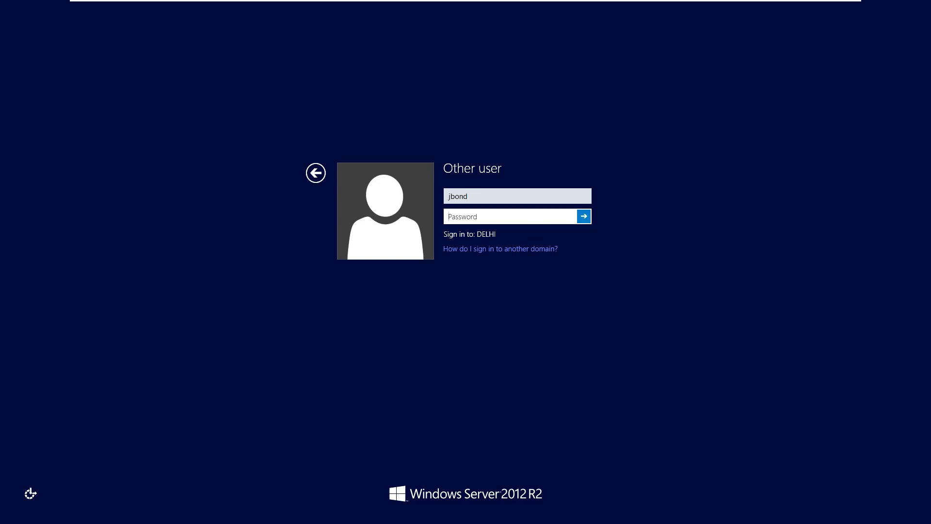
Retry the domain user's password; the sign-in is rejected again
text(•••••••••••)
key(Return)
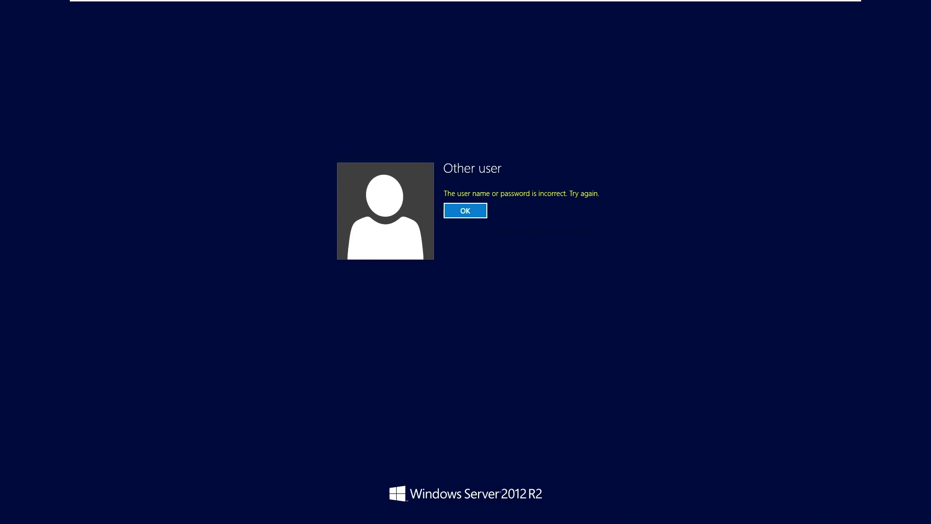
click(467, 211)
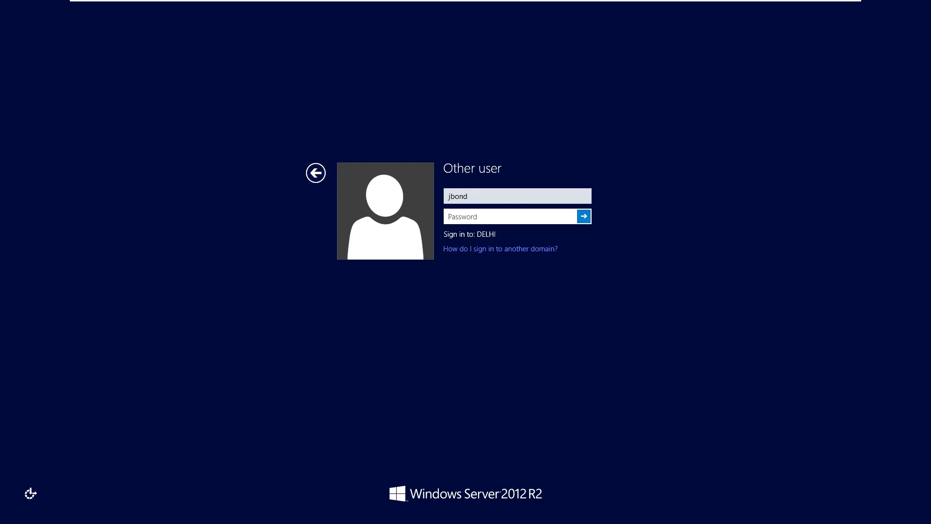
Sign in with the administrator account and open Computer Management from Server Manager's Tools menu
key(shift+Tab)
text(anegi01-adm)
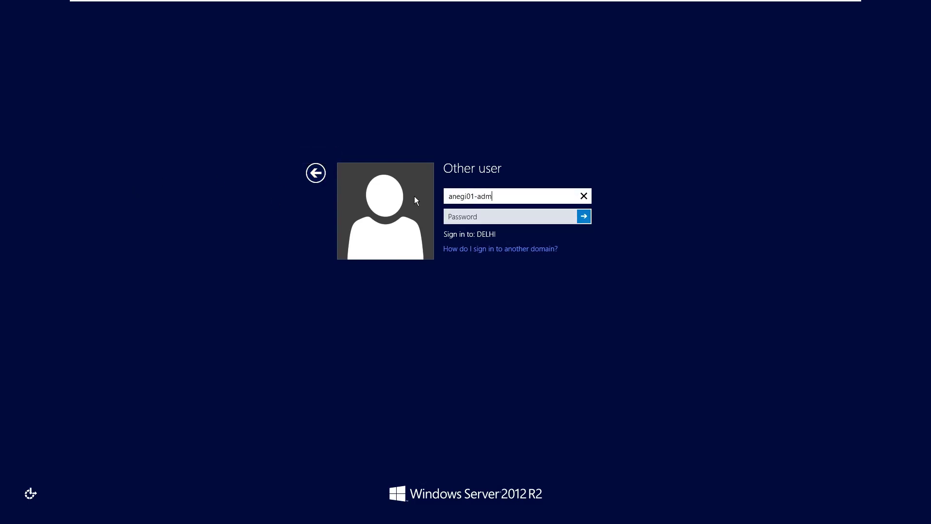
key(Tab)
text(•••••••••••)
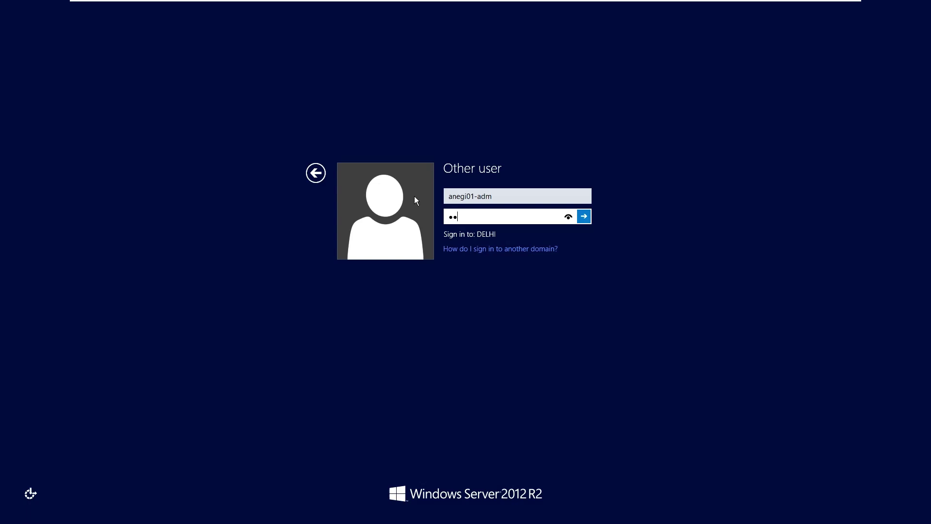
key(Return)
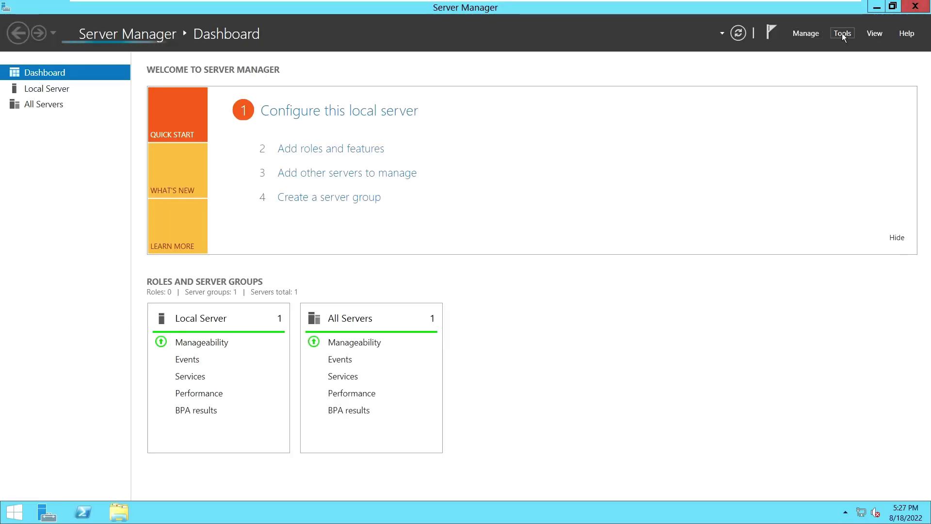
click(843, 33)
click(815, 72)
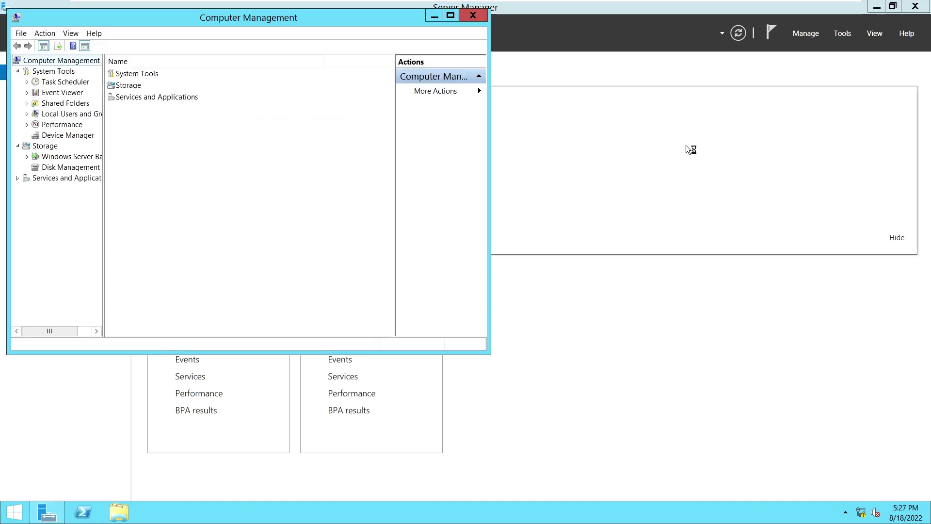
Show the local Groups list maximized, with a wider tree pane and fitted Name column
click(27, 114)
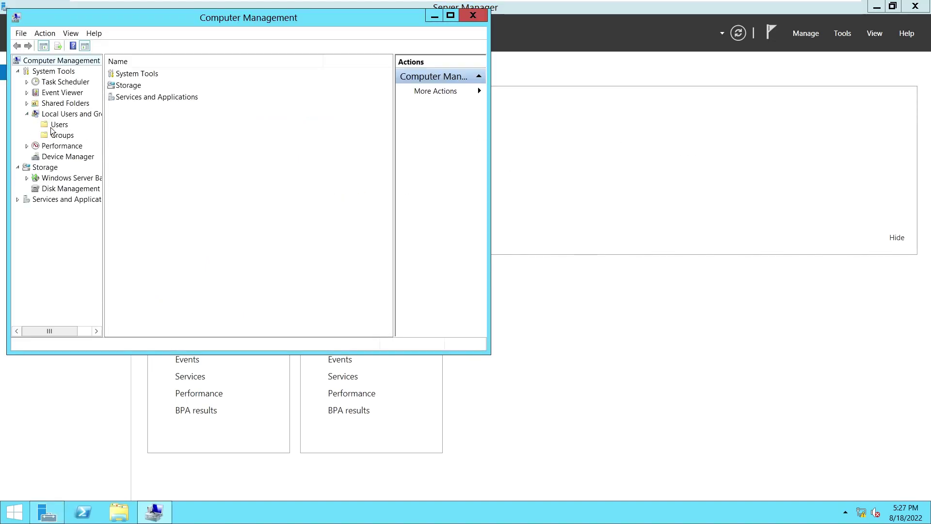
click(58, 138)
double_click(333, 18)
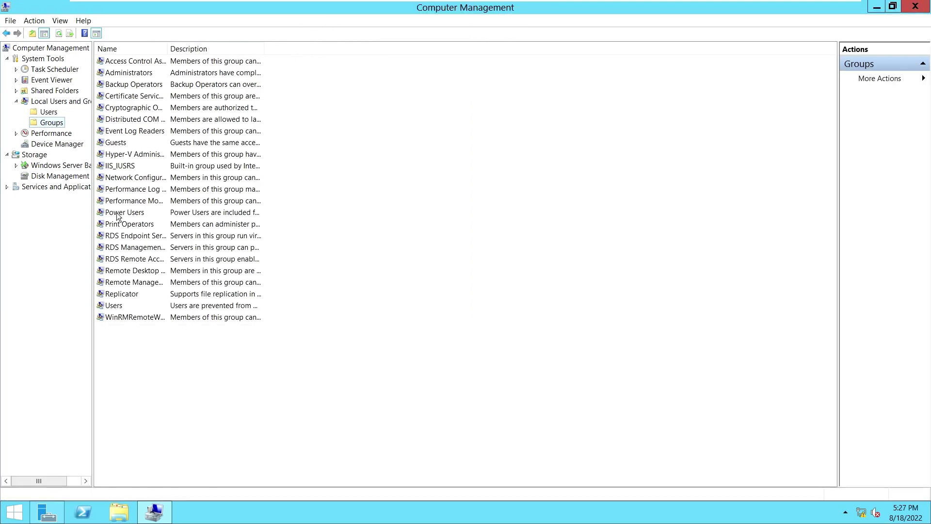
drag(93, 250, 150, 238)
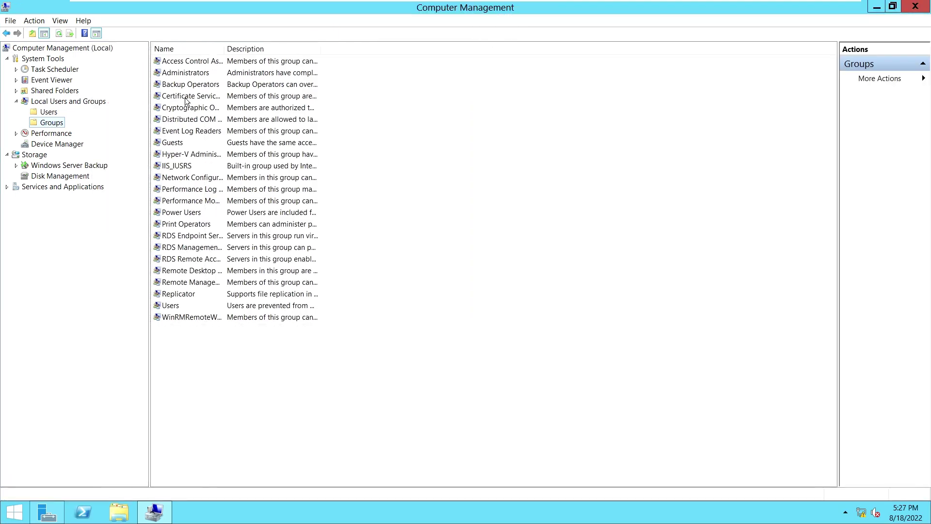
double_click(223, 49)
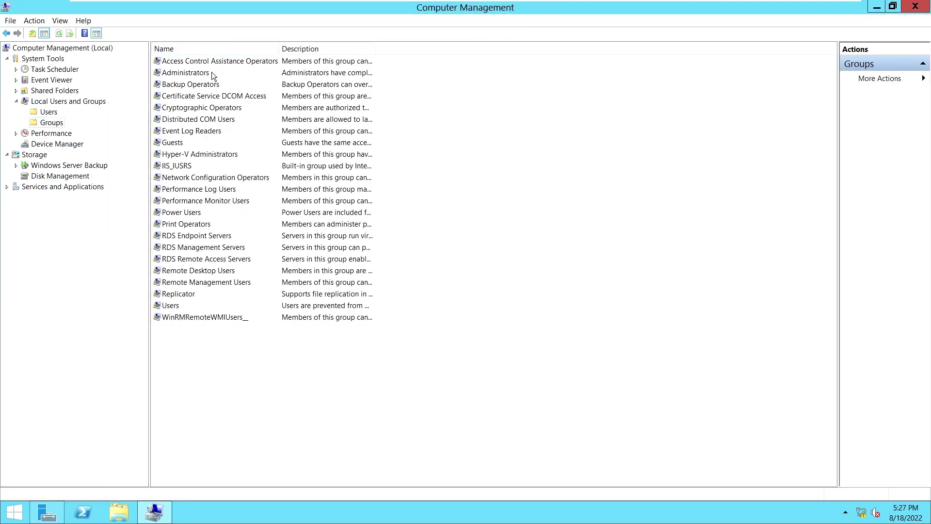
Add the domain user to Administrators via Check Names, then confirm and close the properties
double_click(211, 72)
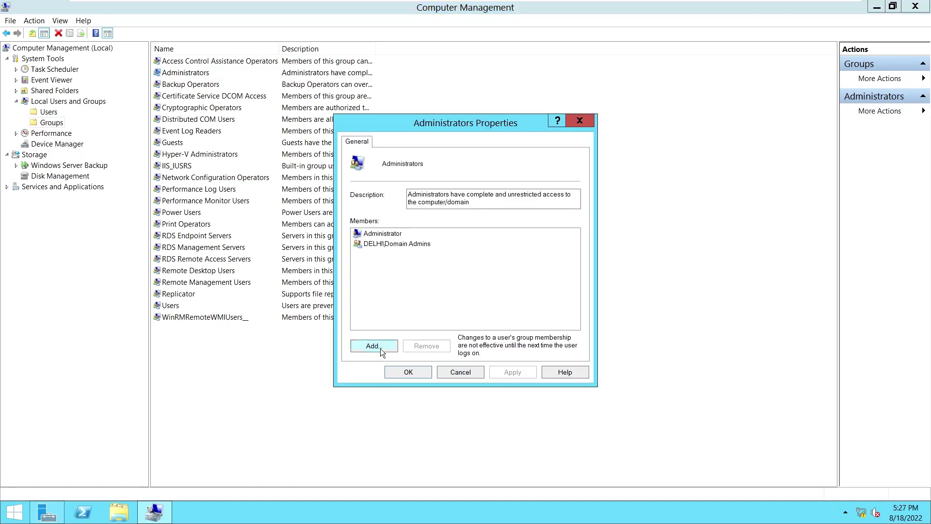
click(381, 347)
text(james bond)
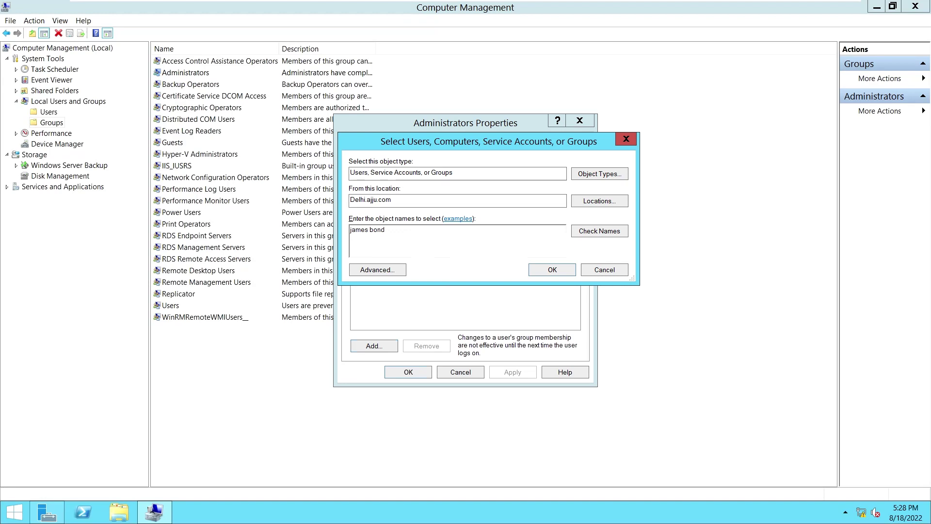
click(582, 231)
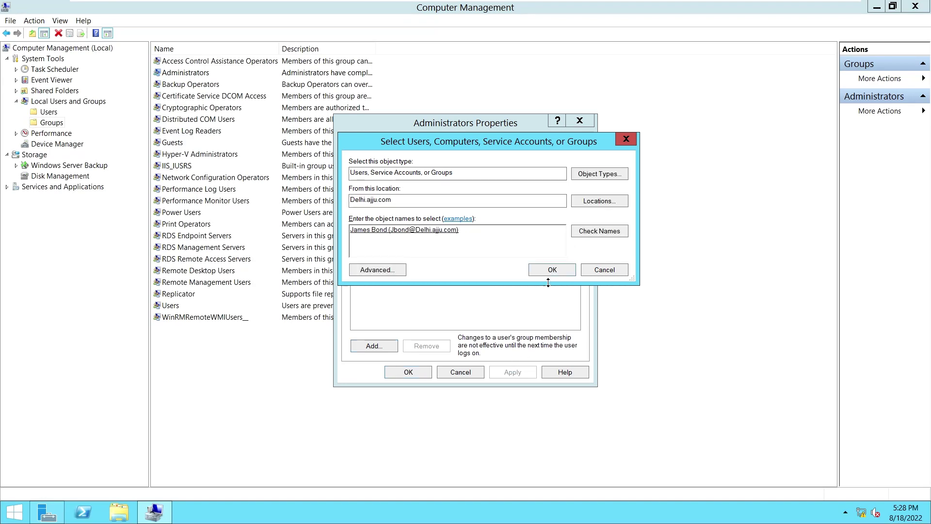
click(555, 269)
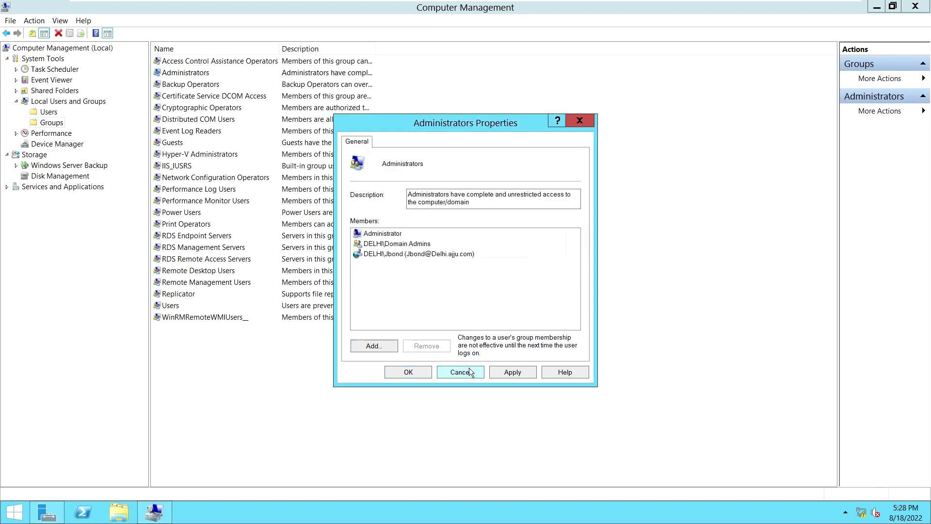
click(412, 376)
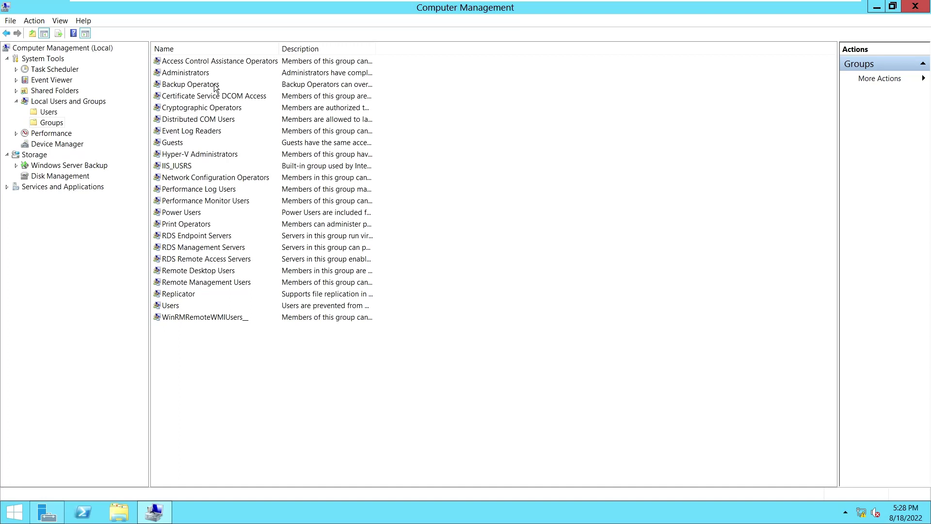
click(207, 248)
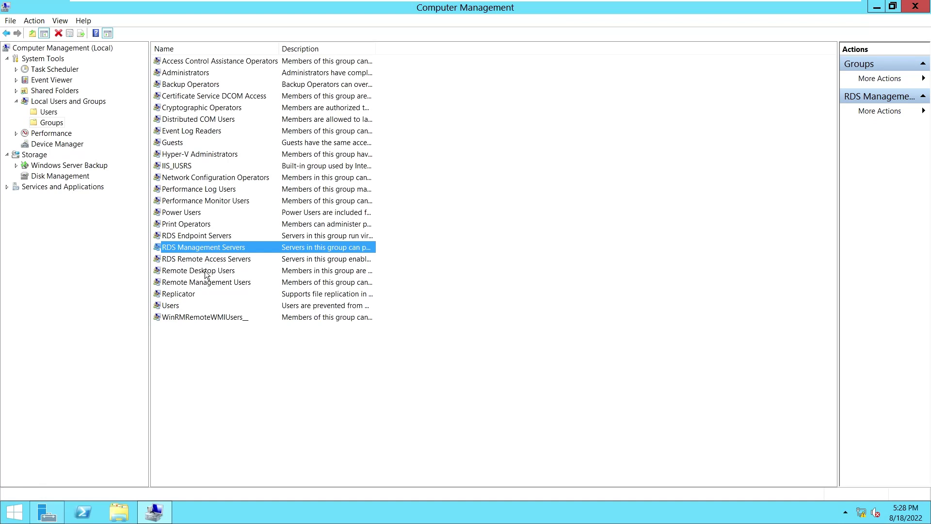
click(204, 271)
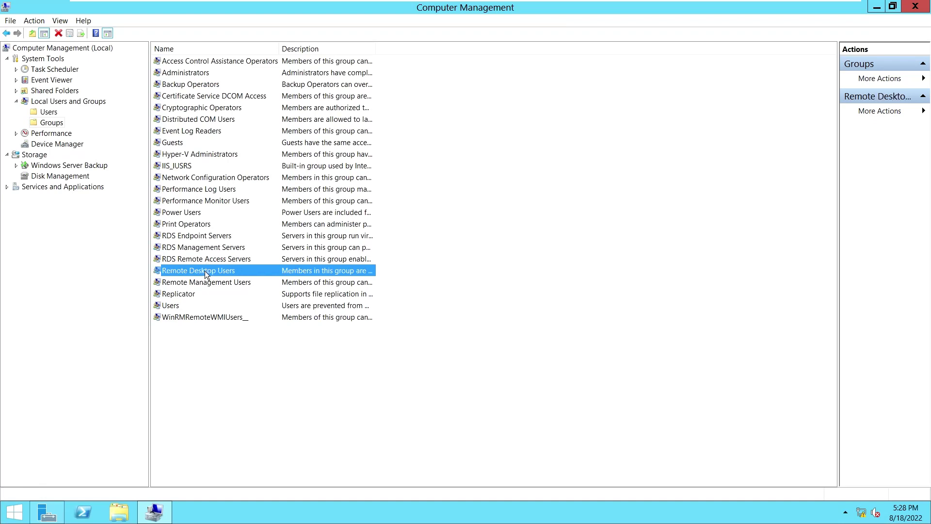
double_click(205, 270)
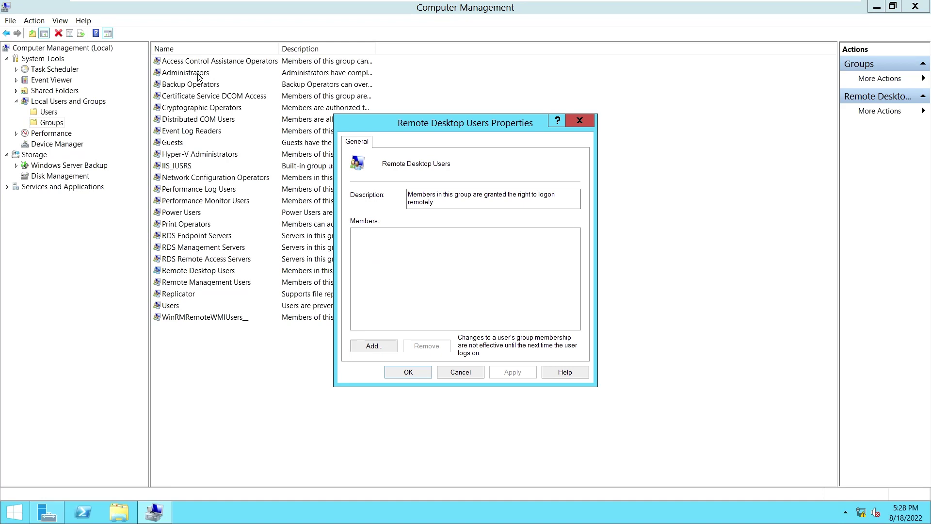
click(571, 121)
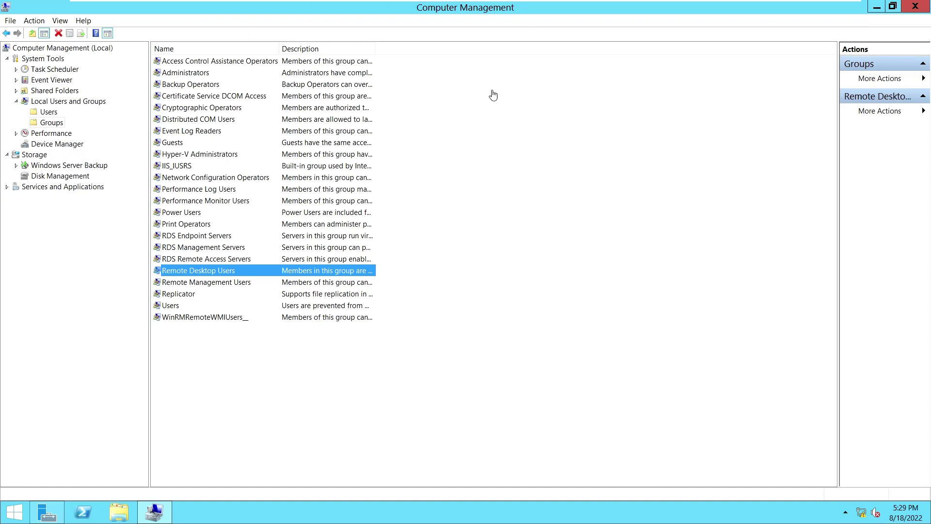
click(400, 397)
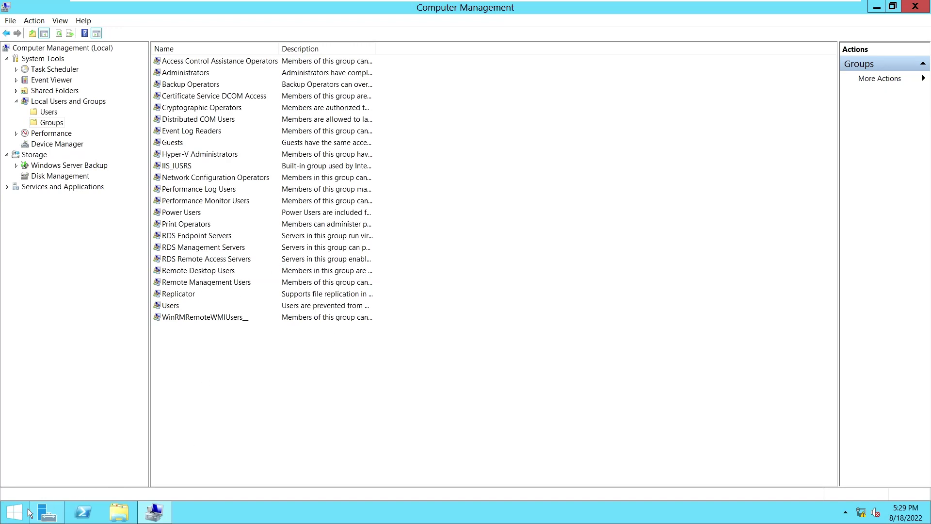
Sign out of the admin session by running logoff in a PowerShell console
click(83, 513)
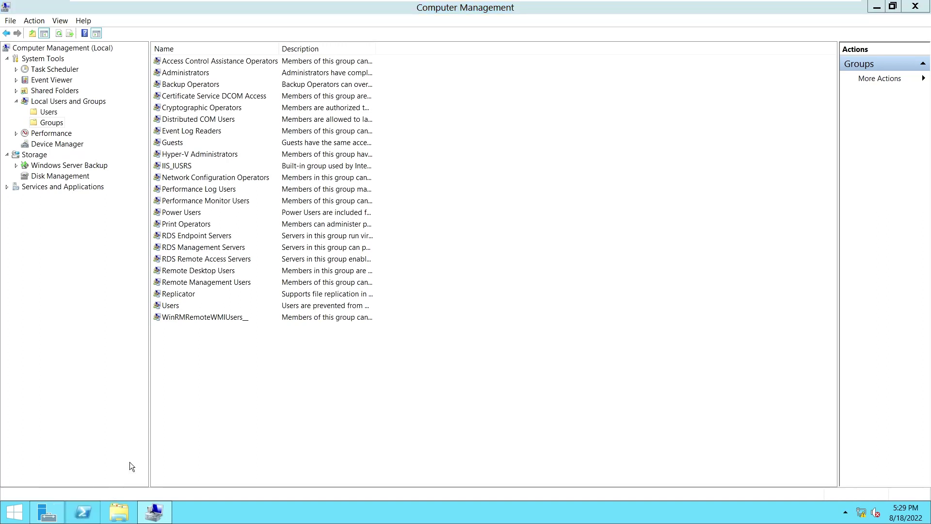
click(306, 290)
text(logoff)
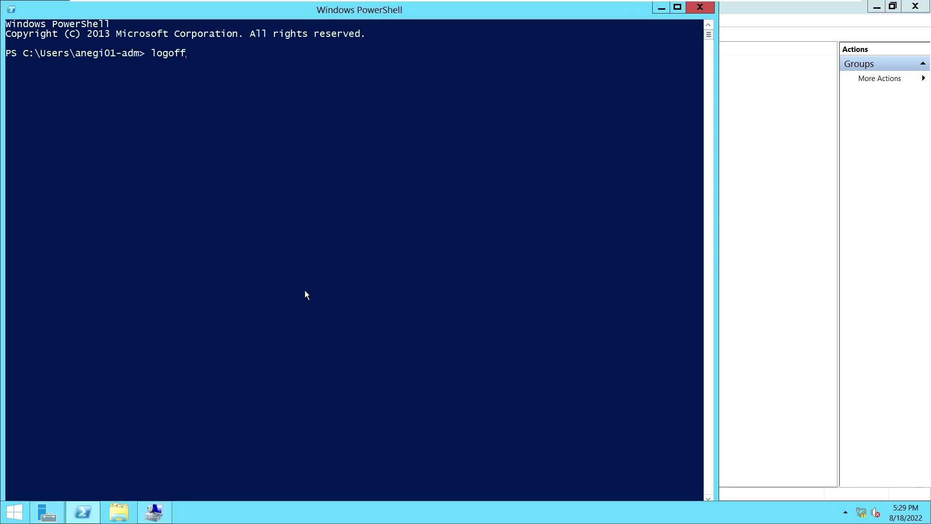
key(Return)
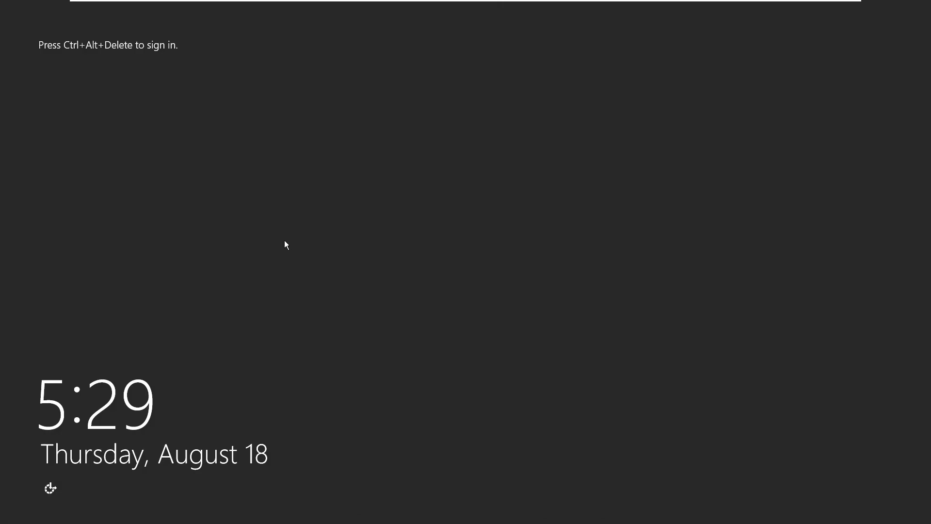
Sign in to the server as Other user with the new domain user's name and password
key(ctrl+alt+Delete)
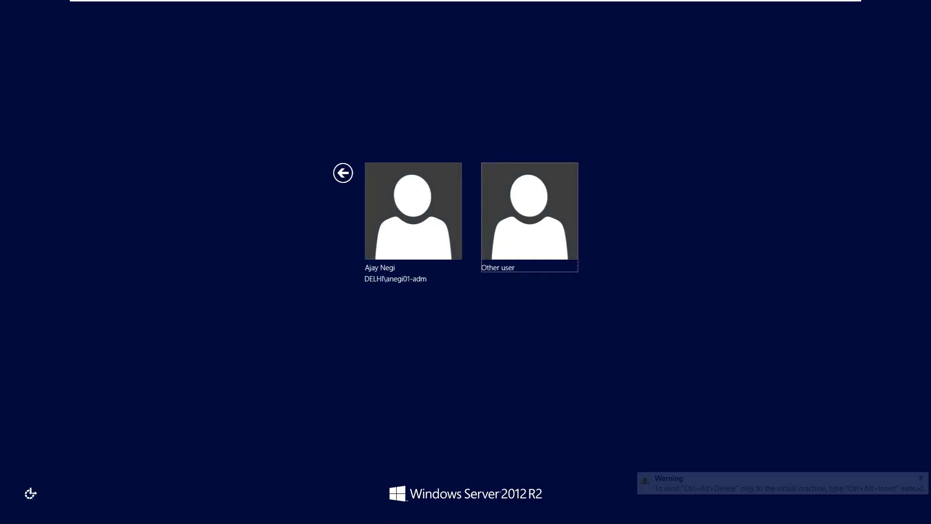
key(Return)
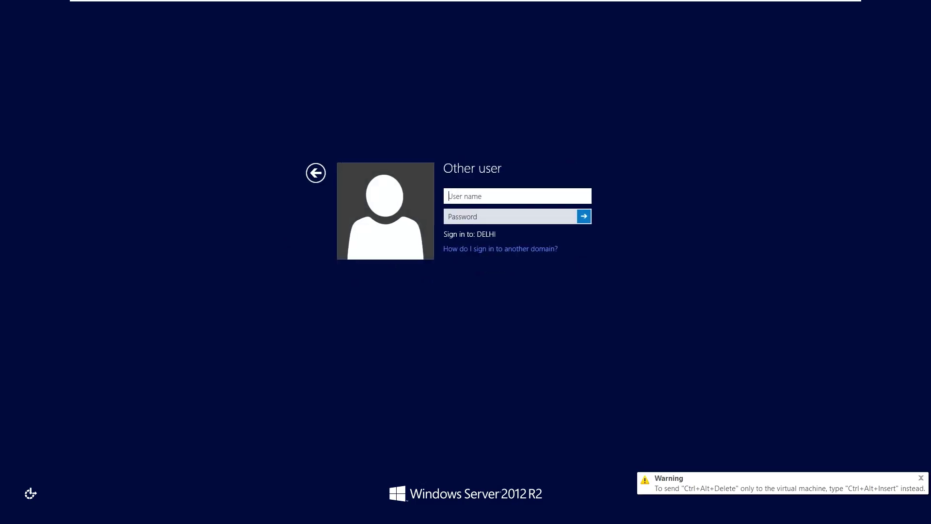
text(Jbond)
key(Tab)
text(•••••••••••)
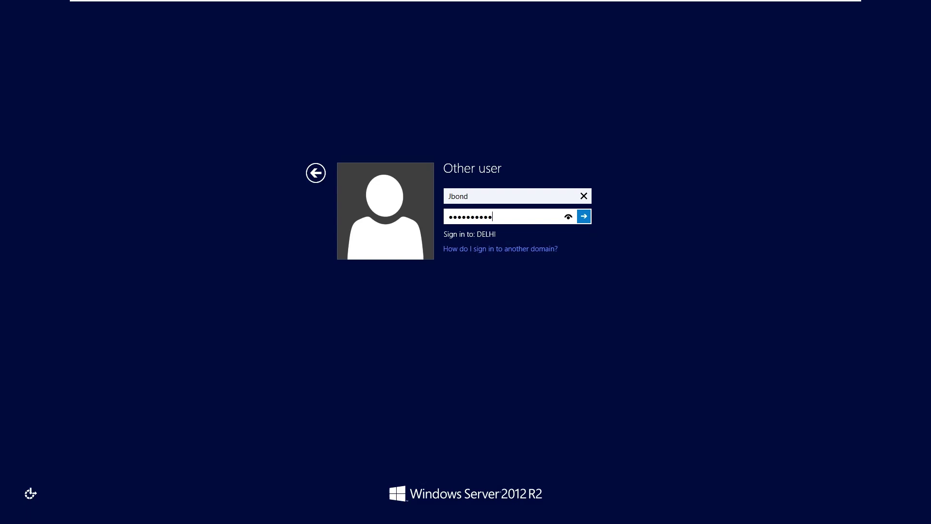
key(Return)
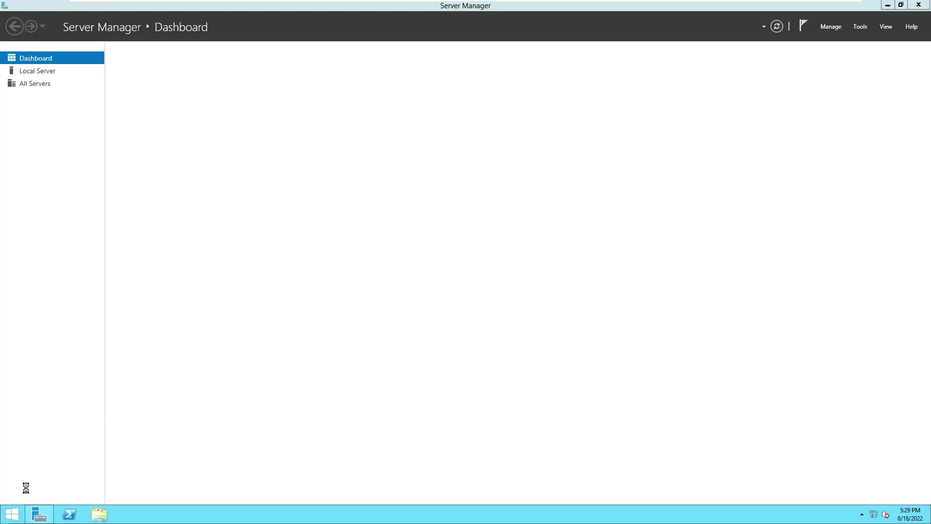
Restart the server from the Start screen's power menu with reason Other (Unplanned)
click(12, 516)
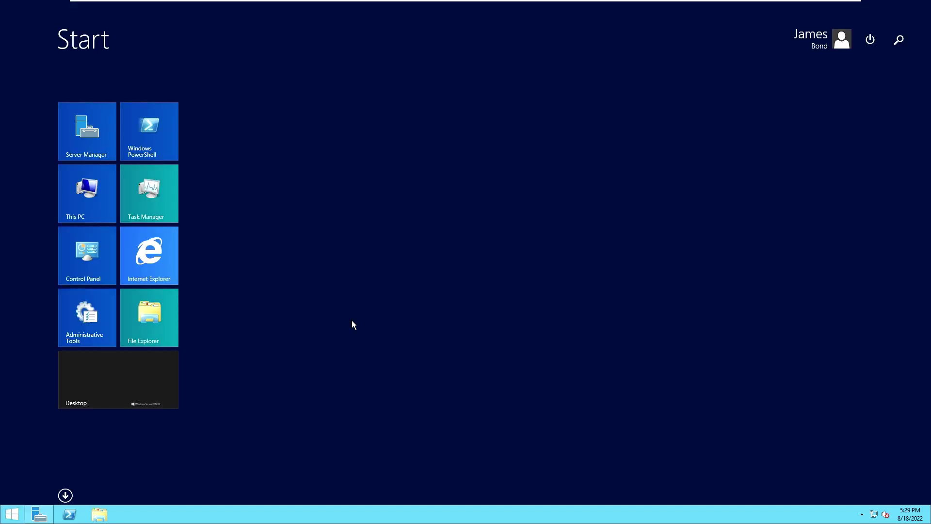
click(868, 40)
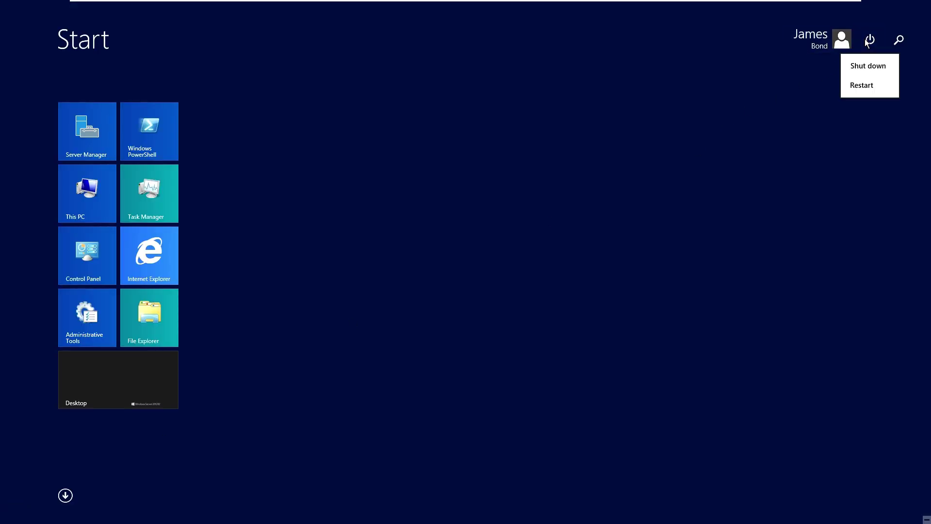
click(857, 85)
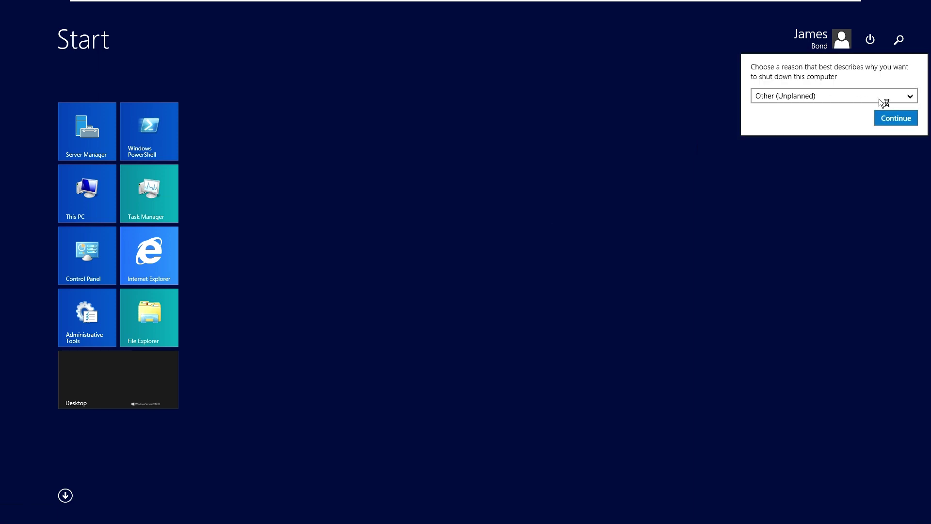
click(896, 118)
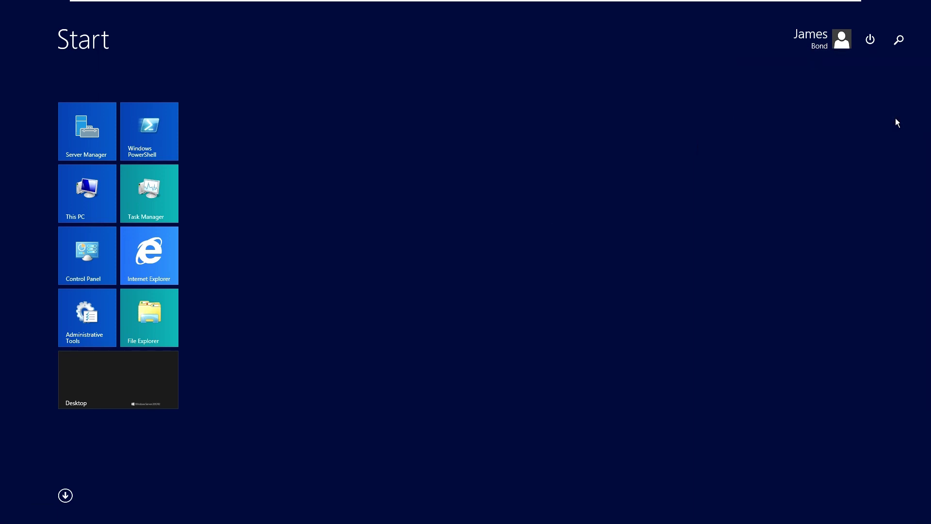
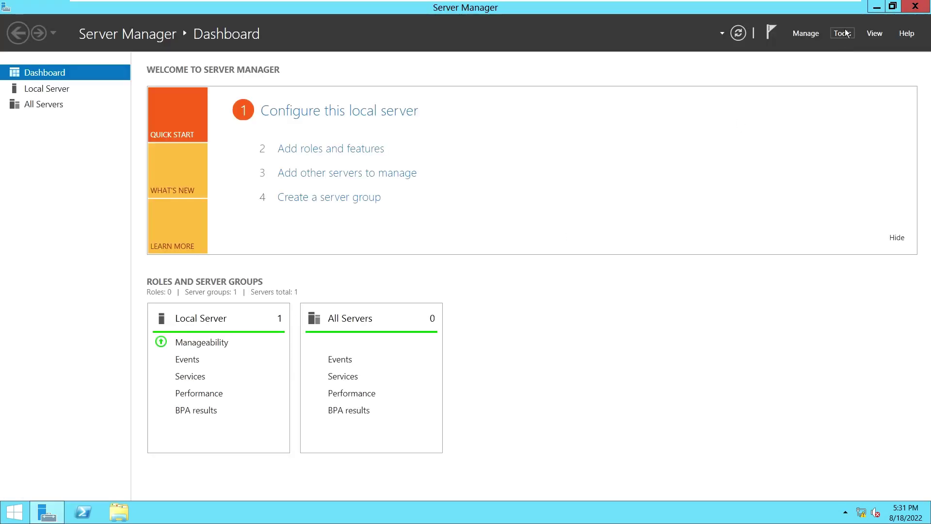
Launch Computer Management from the Tools menu
click(844, 37)
click(845, 38)
click(843, 34)
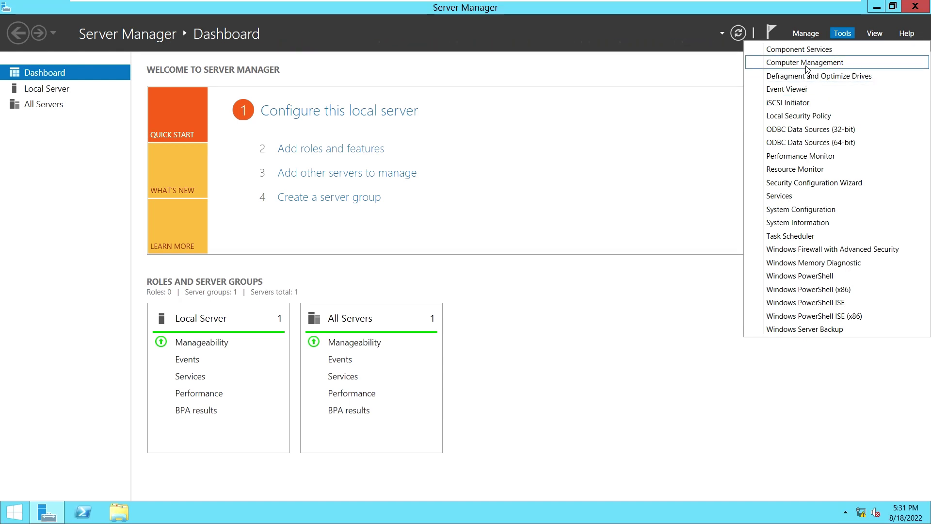
click(656, 86)
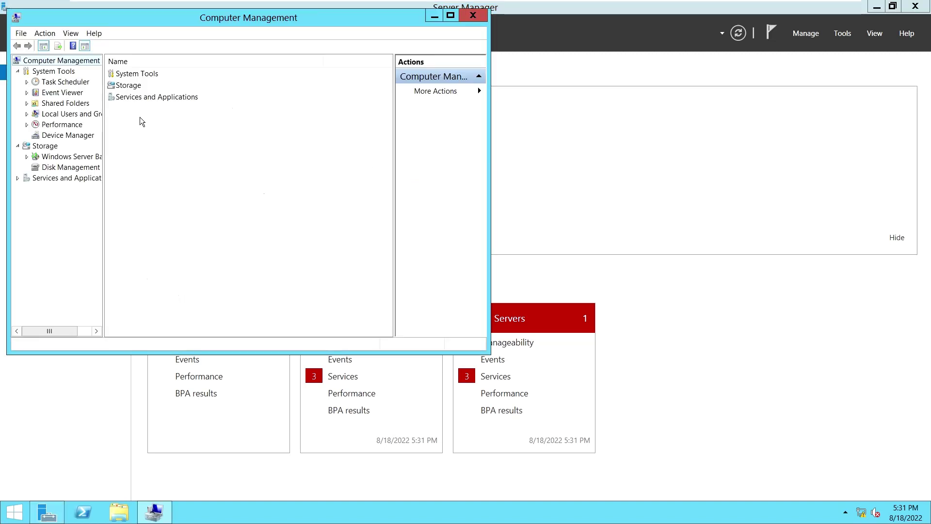
Remove the DELHI domain user from the local Administrators group and maximize the window
click(27, 114)
click(62, 134)
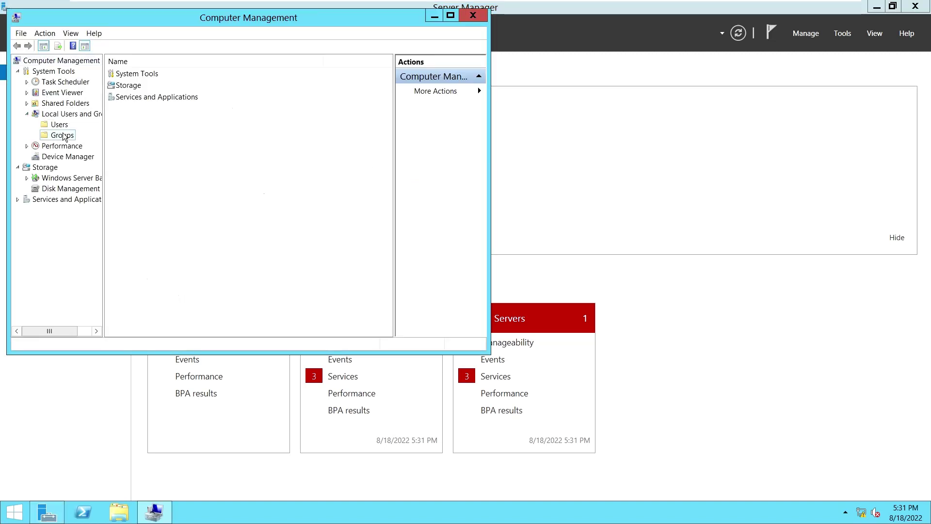
double_click(139, 85)
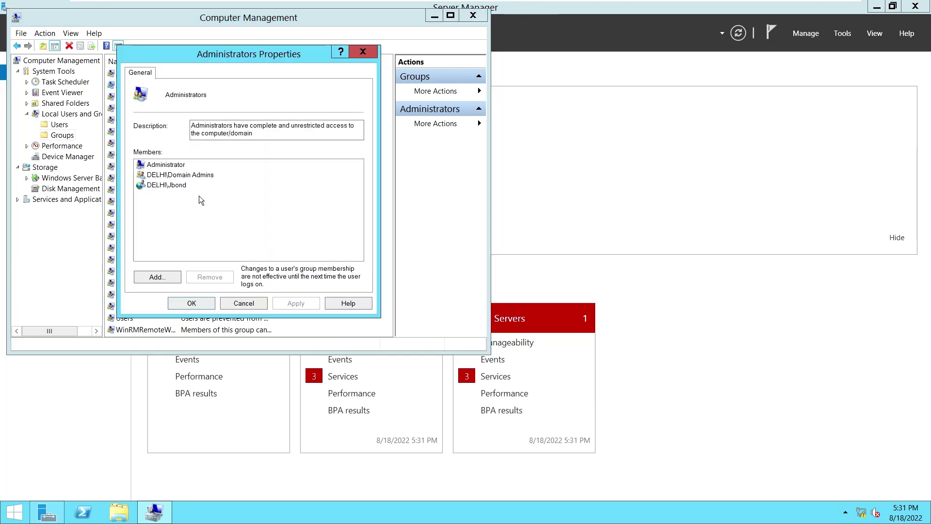
click(168, 184)
click(209, 279)
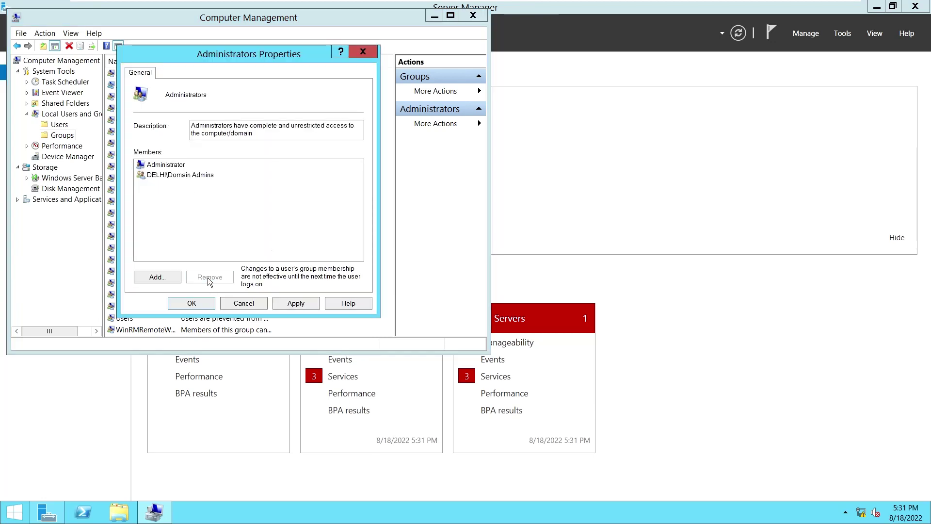
click(312, 305)
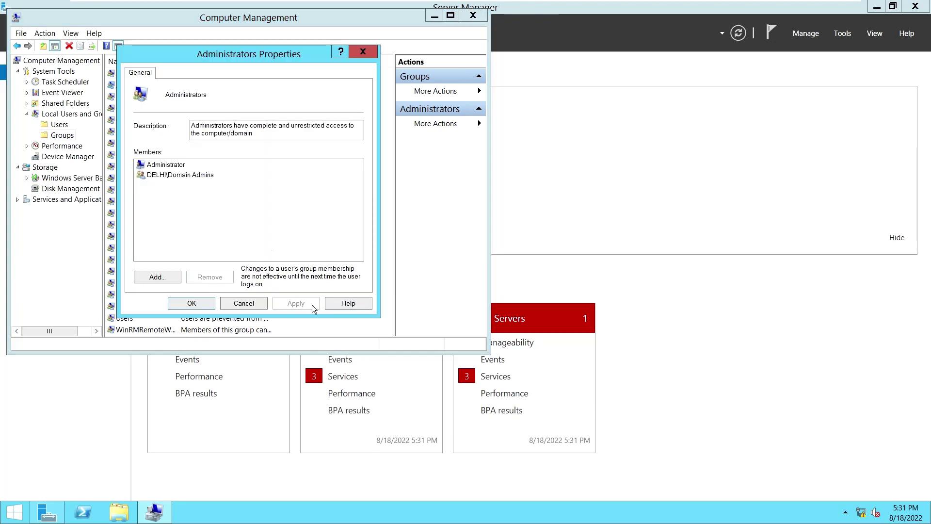
click(202, 298)
click(452, 17)
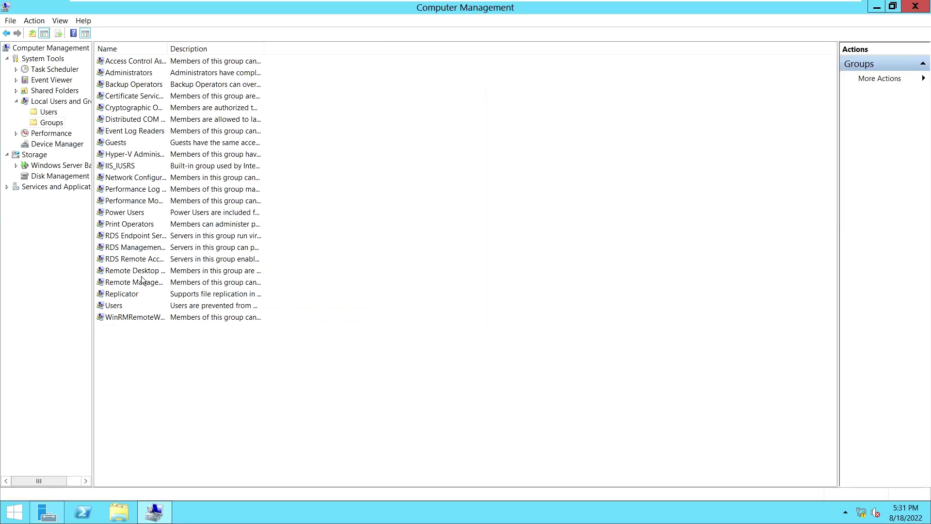
Add the DELHI domain user to the Remote Desktop Users group and apply the change
double_click(137, 268)
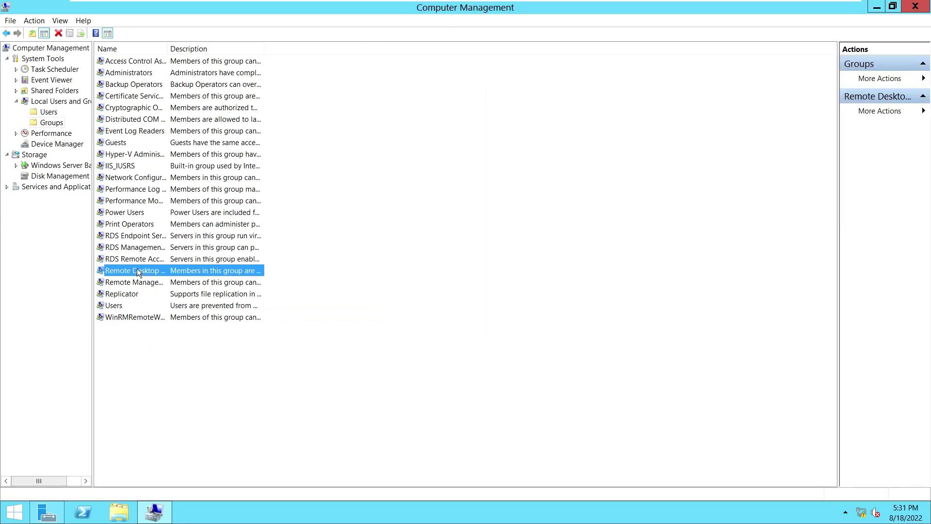
click(166, 280)
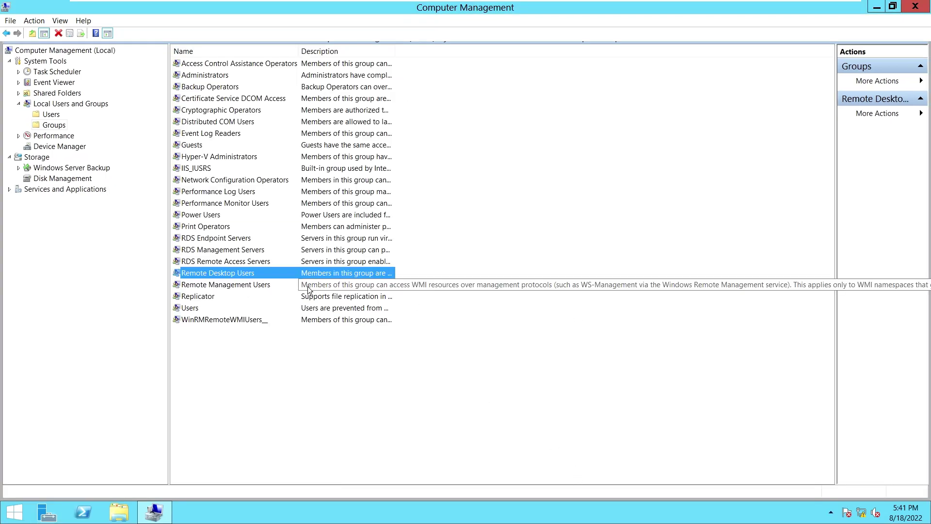
double_click(239, 274)
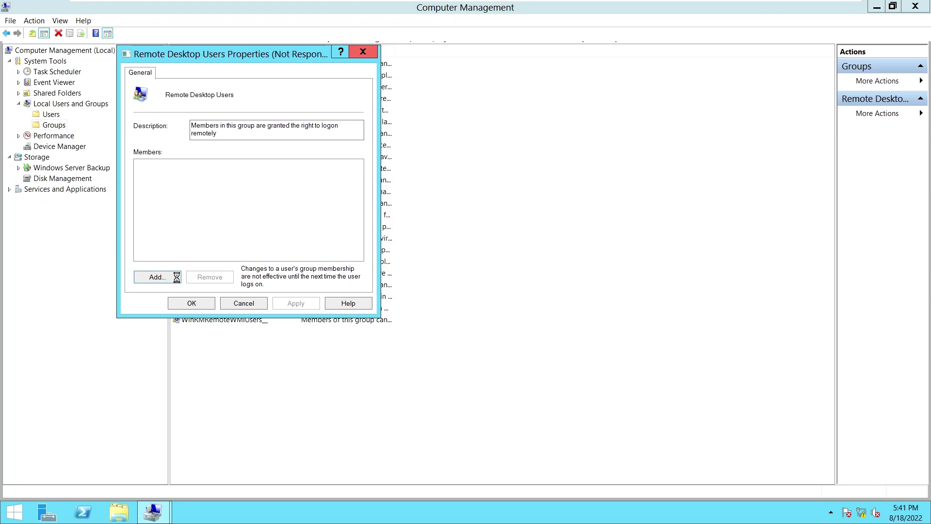
text(j)
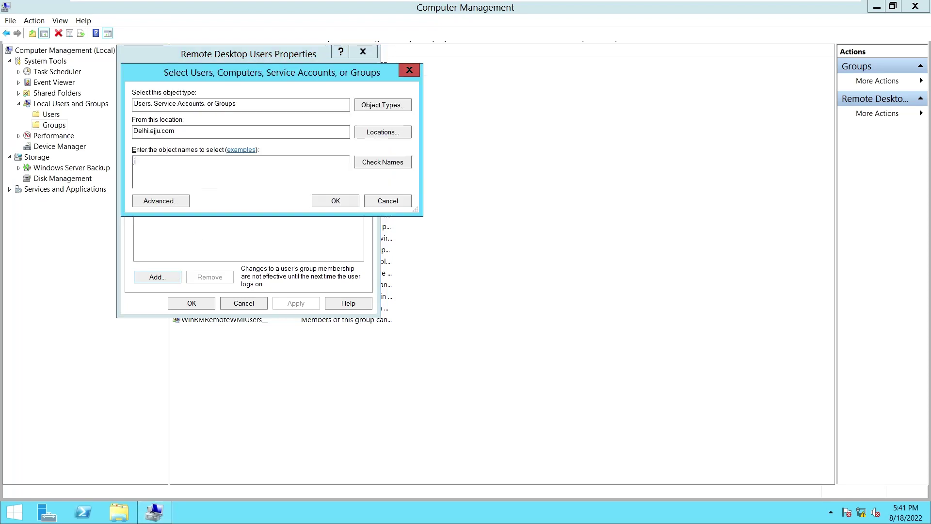
text(ames bond)
click(383, 165)
click(336, 201)
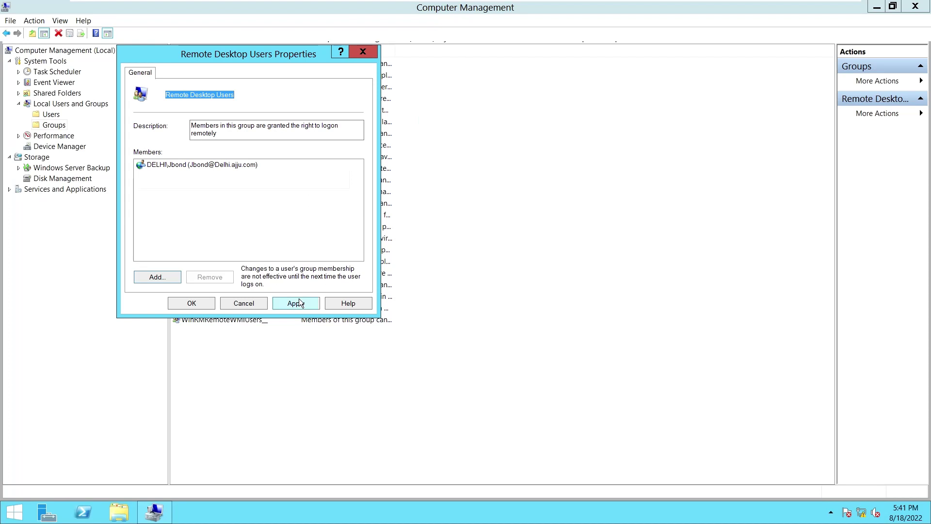
click(297, 303)
click(190, 302)
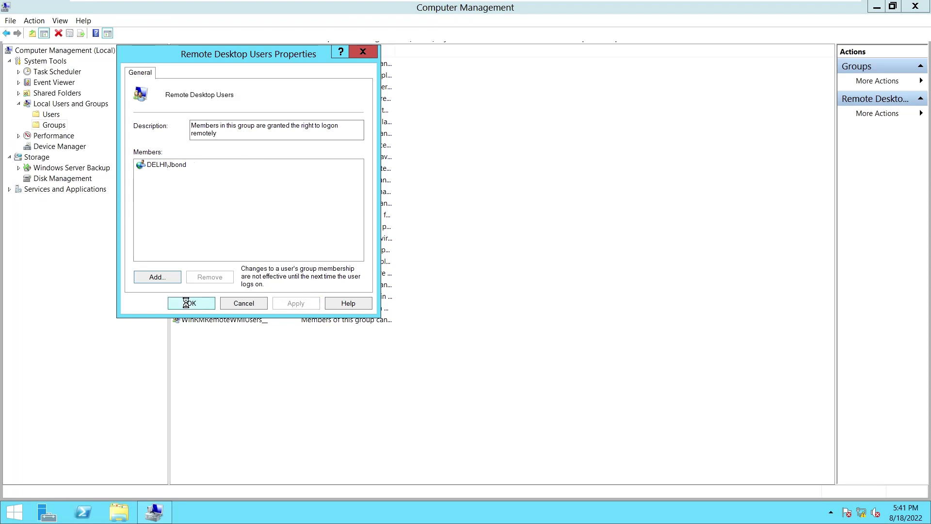
click(217, 274)
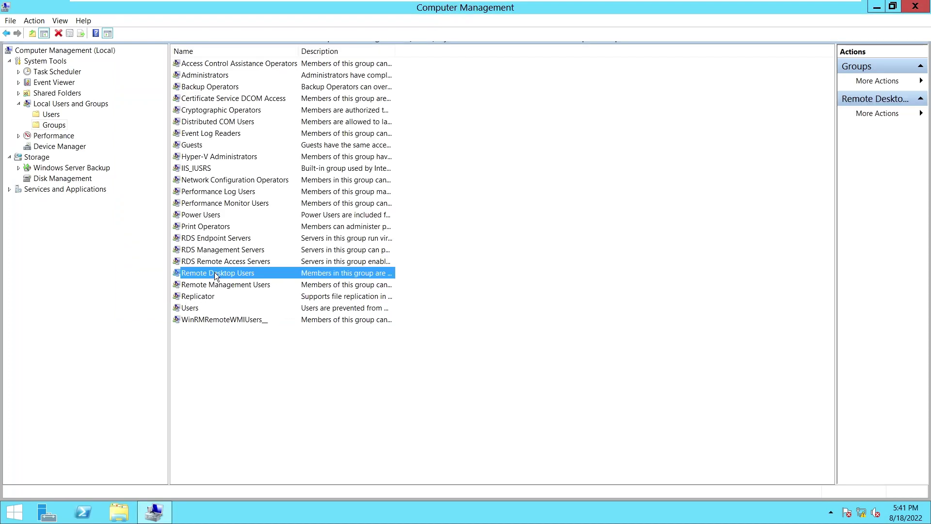
Verify Administrators membership, widen the Name column, and close Computer Management
double_click(218, 75)
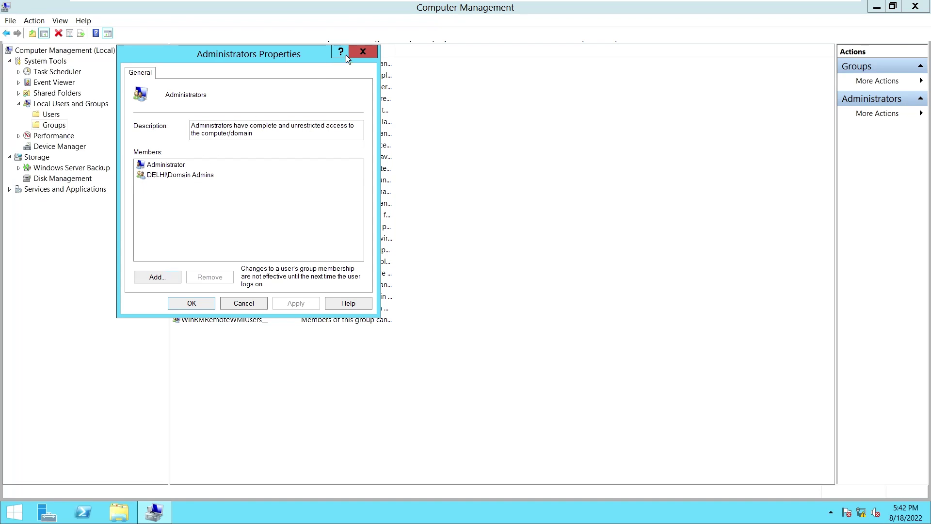
click(363, 52)
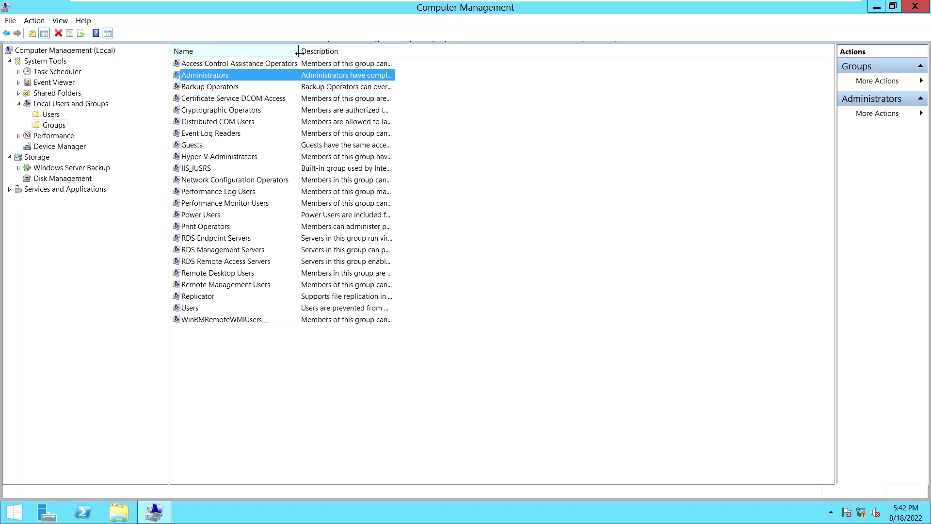
drag(298, 52, 354, 52)
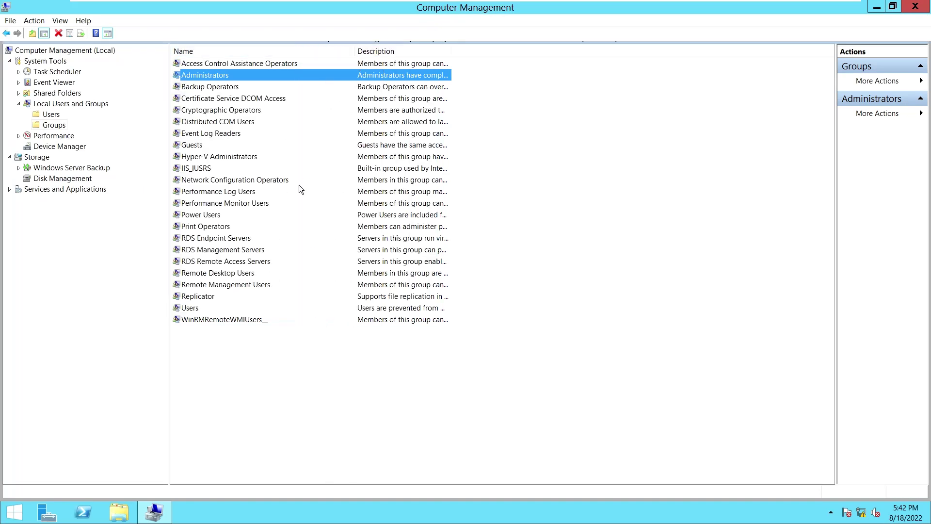
click(916, 8)
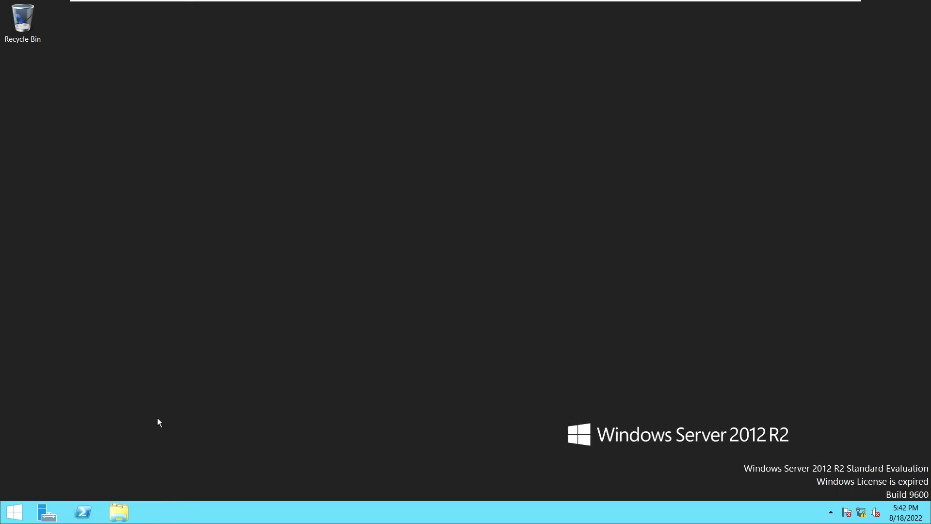
Sign the administrator out by running logoff in the PowerShell console
click(84, 513)
click(84, 513)
click(261, 290)
text(logoff)
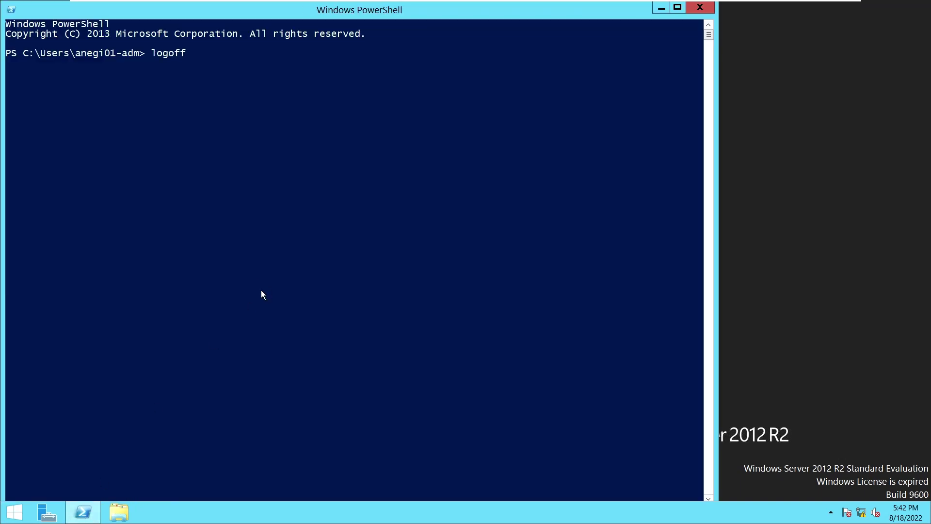
key(Return)
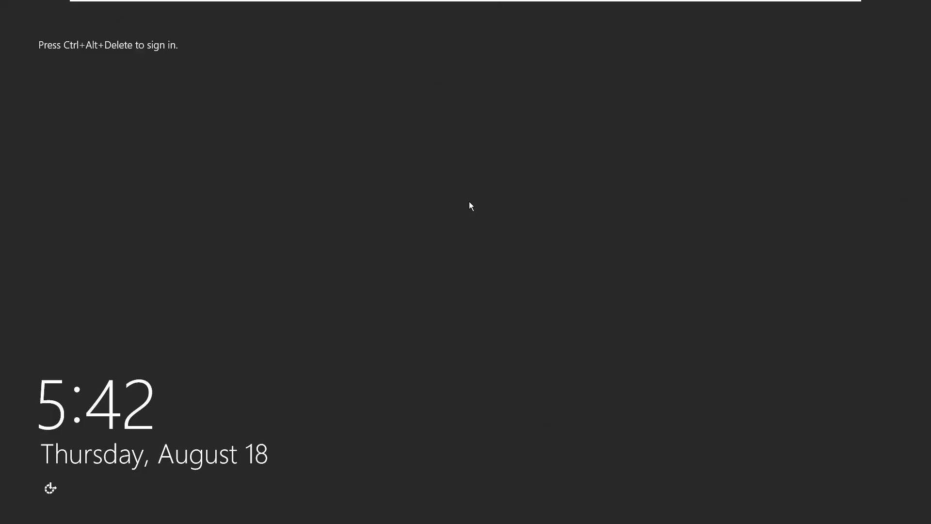
Sign in under Other user with the test domain account's user name and password
key(ctrl+alt+Delete)
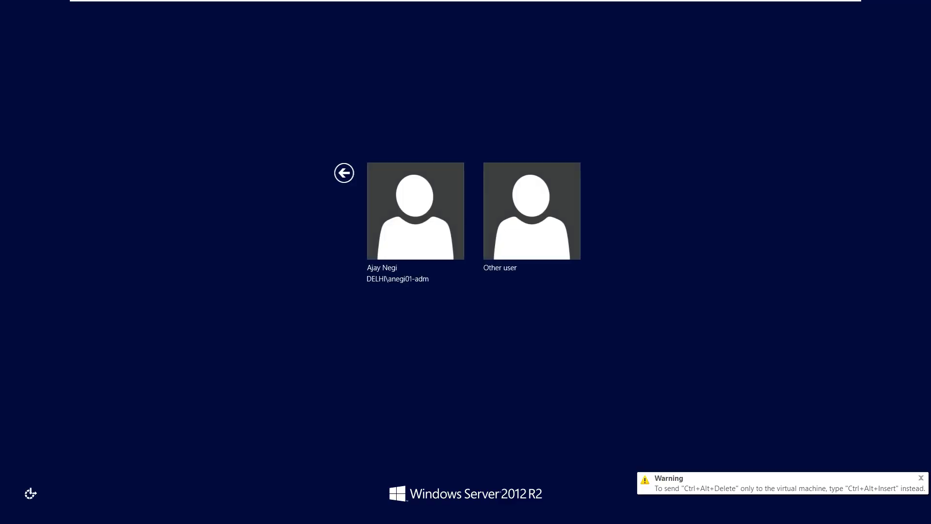
click(495, 223)
text(jbond)
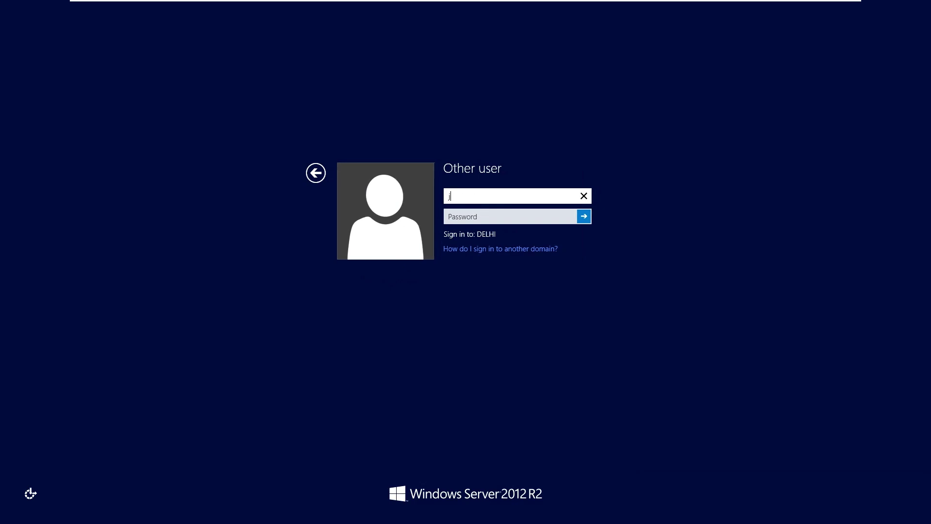
key(Tab)
text(••••••••••)
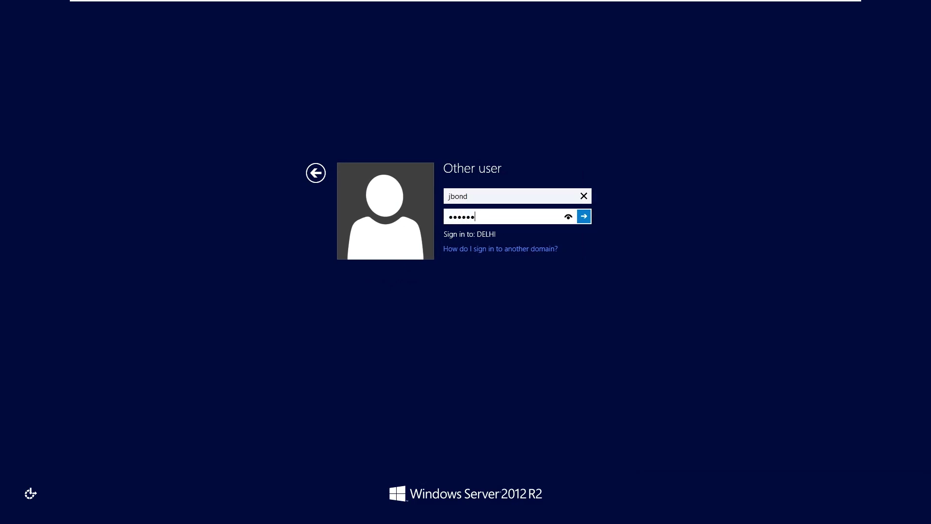
key(Return)
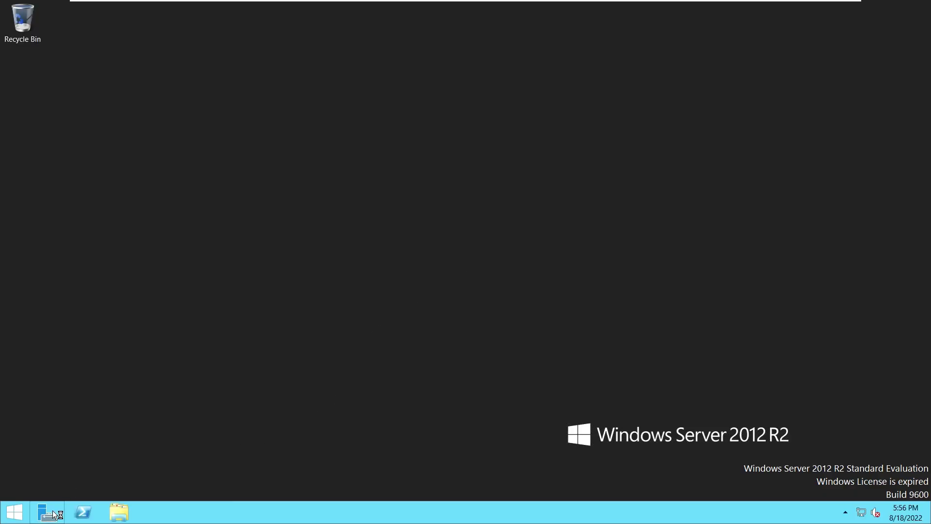
Check the Start screen Power button, confirm no power options are available, and return to the desktop
click(25, 513)
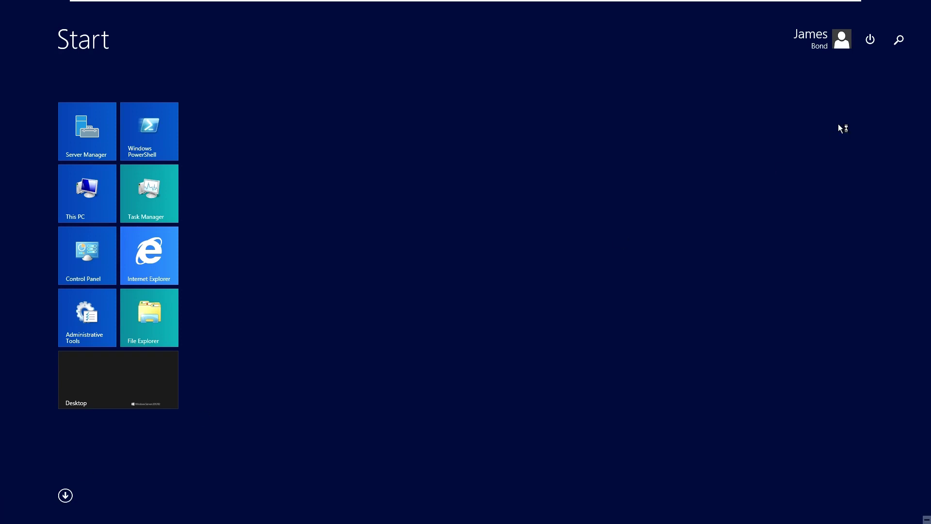
click(872, 50)
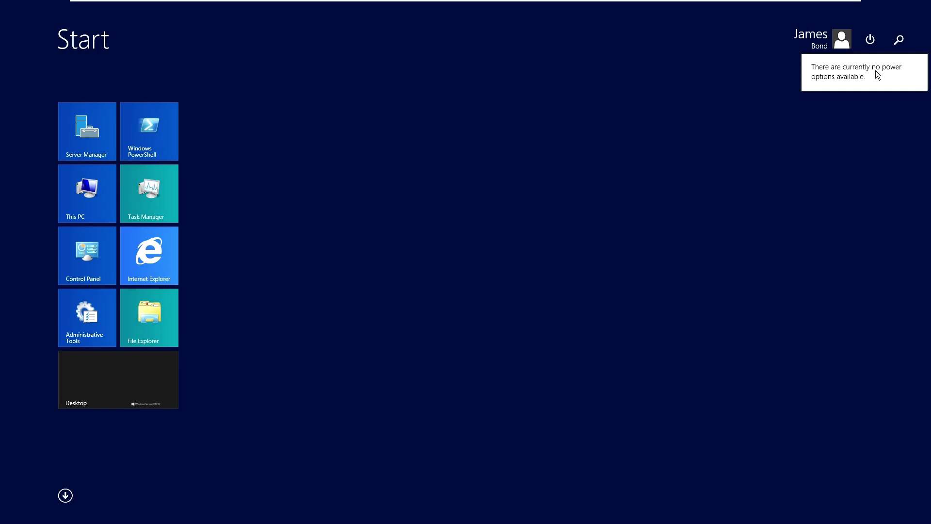
click(604, 209)
key(super)
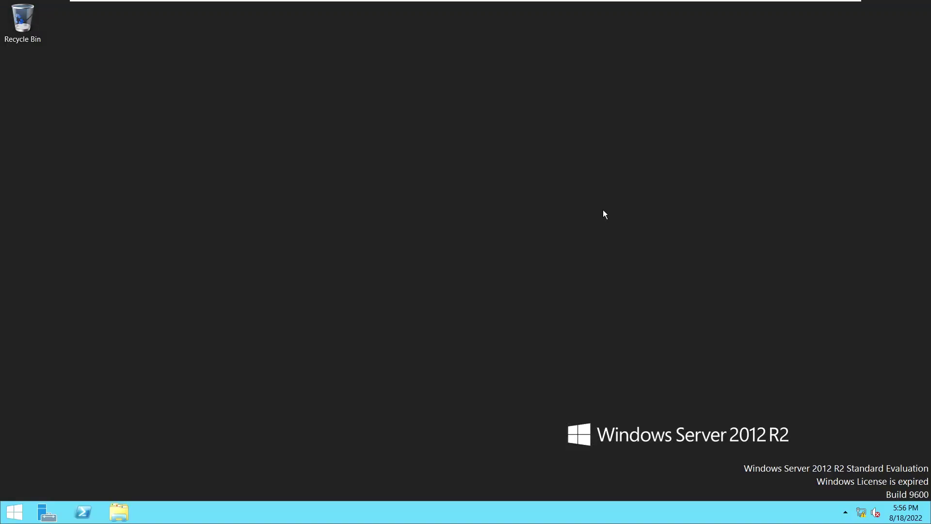
Run shutdown /r /t 00 in PowerShell and get Access is denied.(5)
click(81, 516)
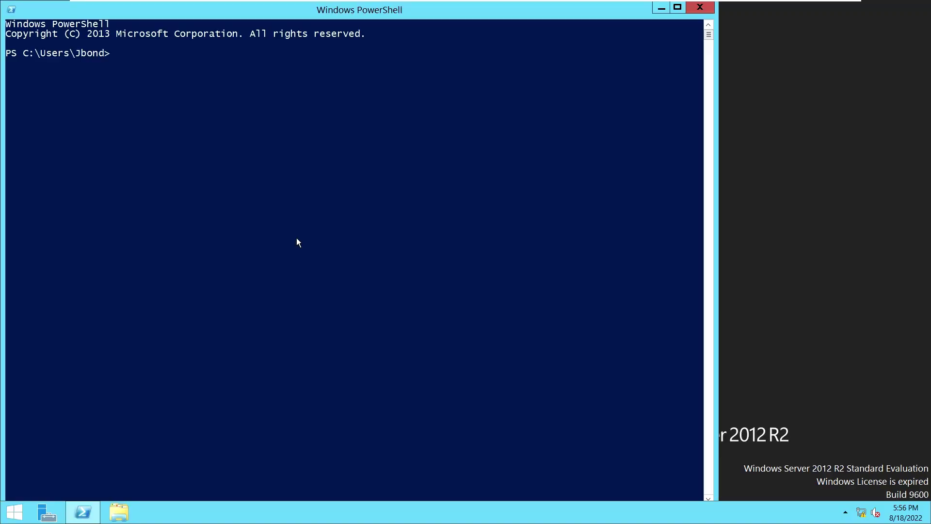
click(298, 238)
text(shutdown /r /t 00)
key(Return)
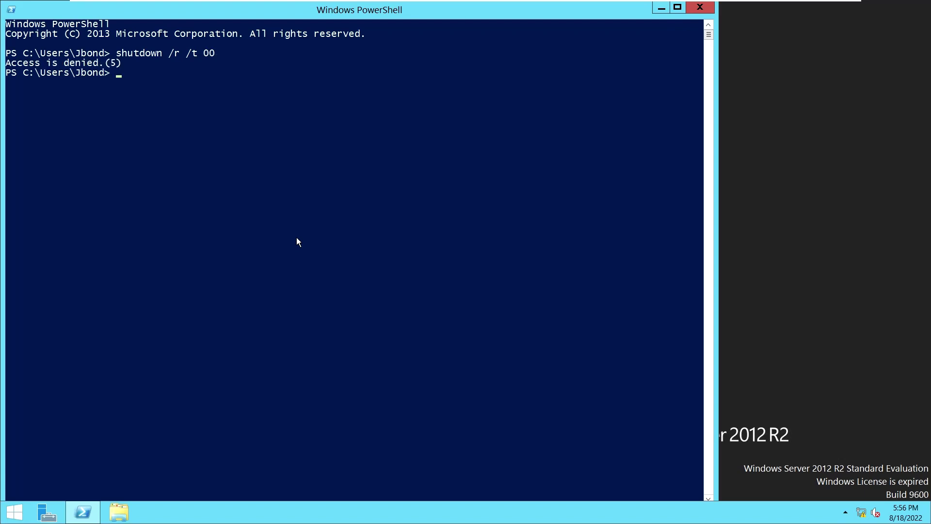
Attempt to run PowerShell as Administrator, then cancel the credential prompt
right_click(90, 513)
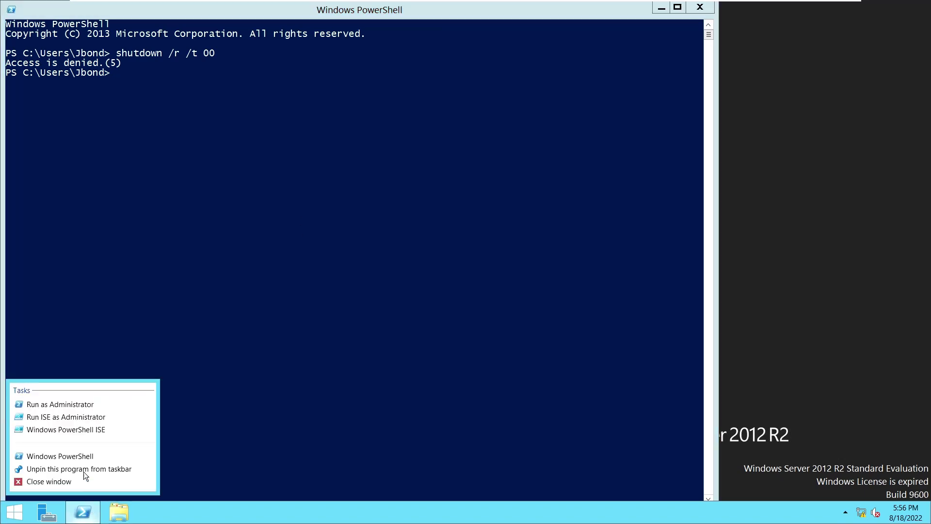
click(92, 405)
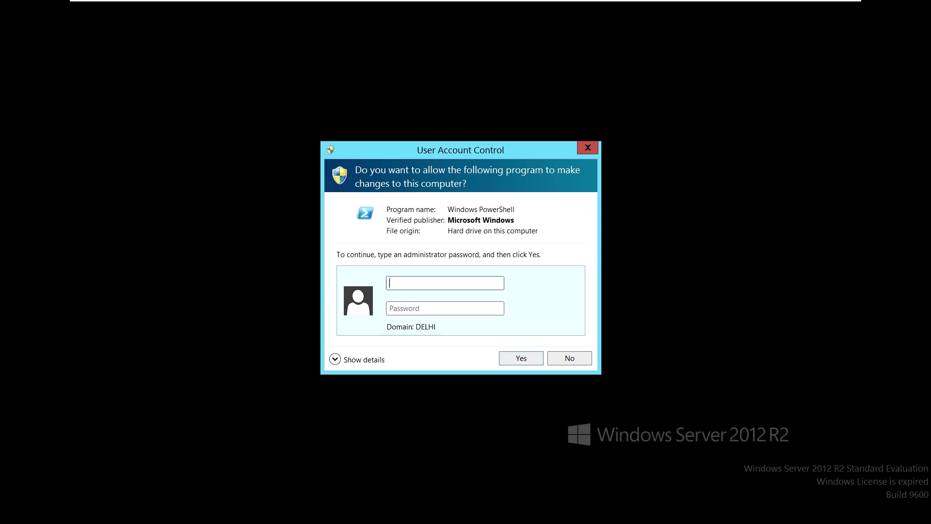
click(587, 147)
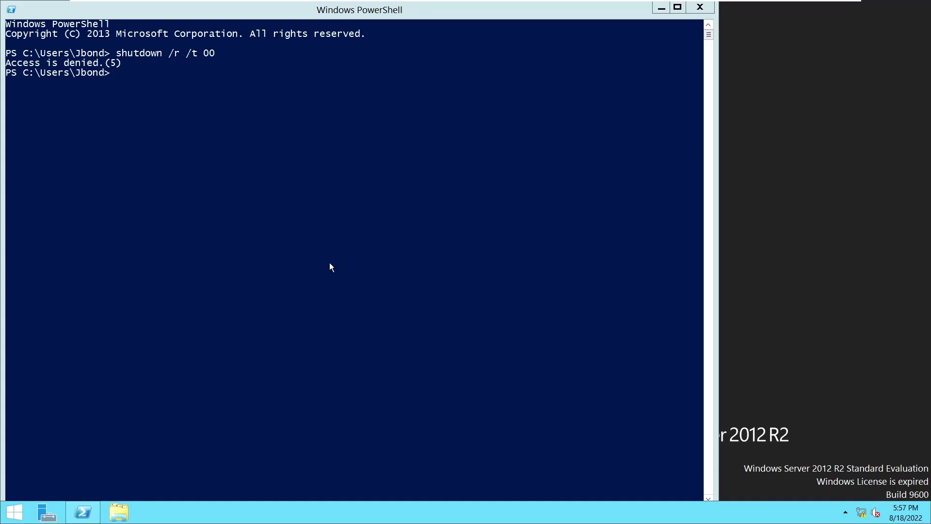
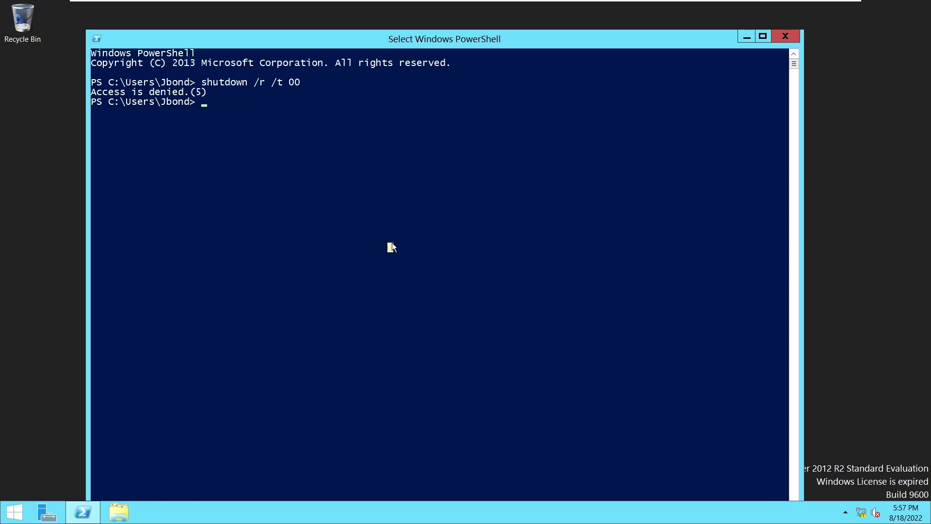
Run services.msc from PowerShell to launch the Services console
text(services)
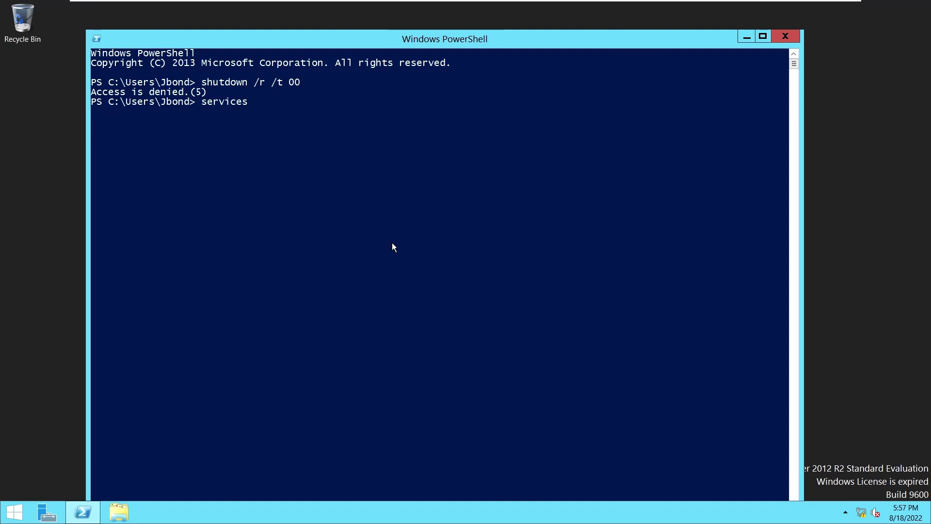
key(Return)
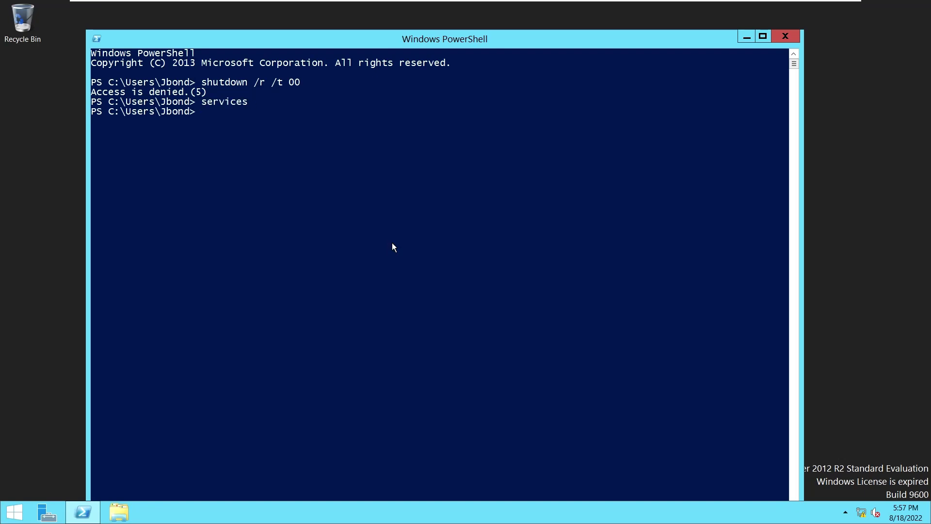
text(services.msc)
key(Return)
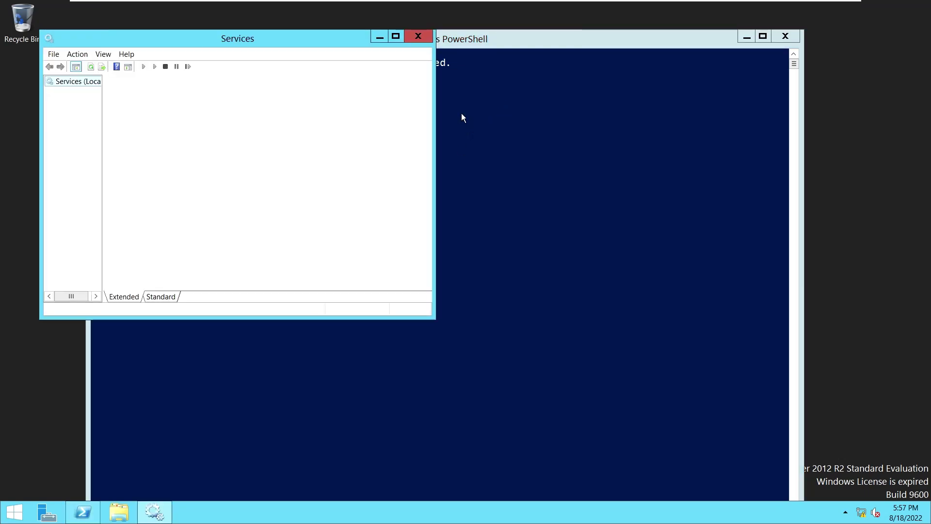
Maximize the Services window and bring up the DHCP Client service's actions
click(396, 37)
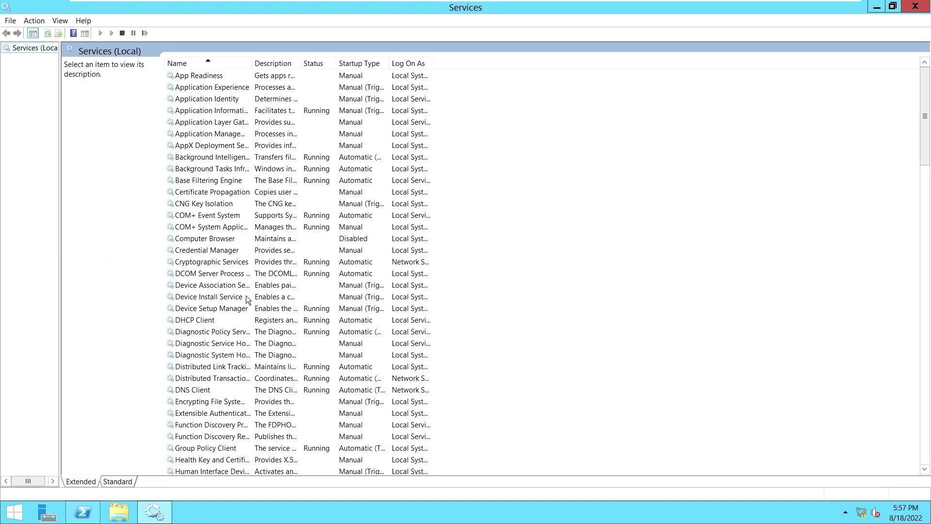
click(213, 321)
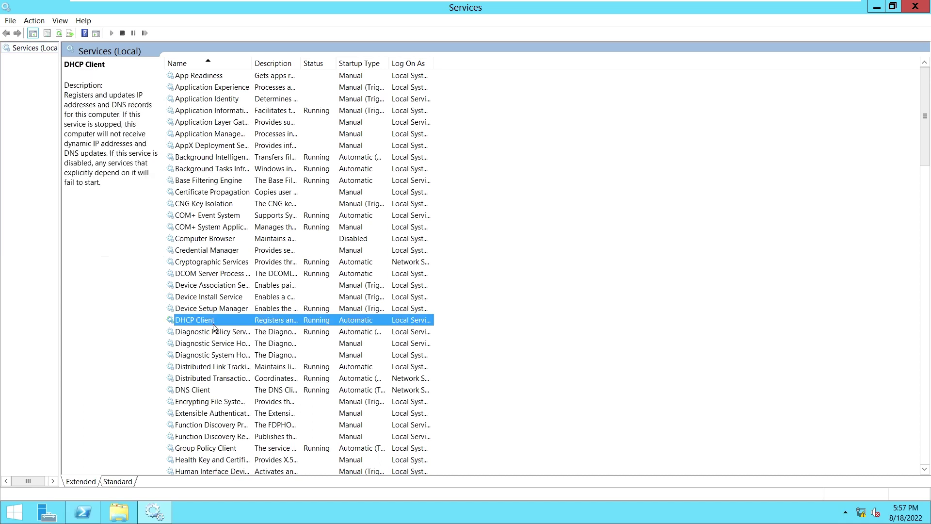
right_click(213, 321)
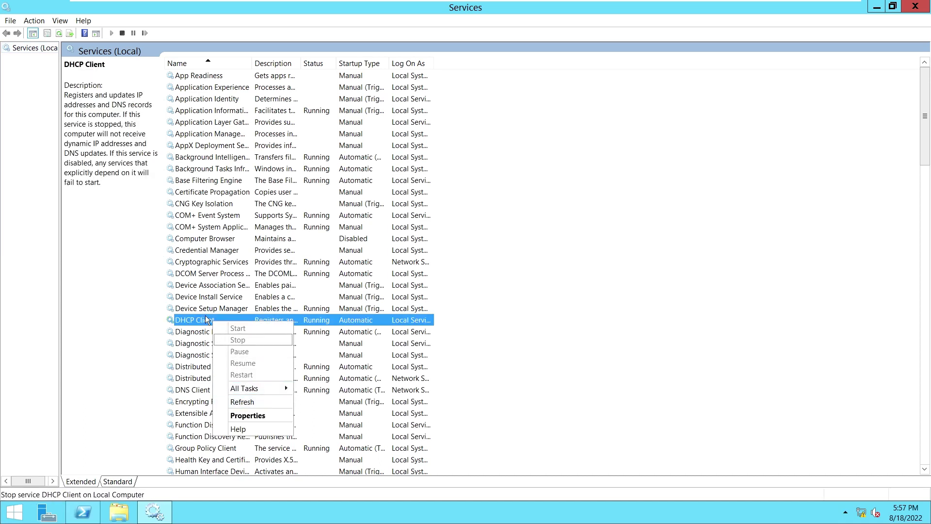
Scroll down to IP Helper and show its unavailable Start, Stop and Restart actions
click(212, 239)
scroll(199, 414, down, 6)
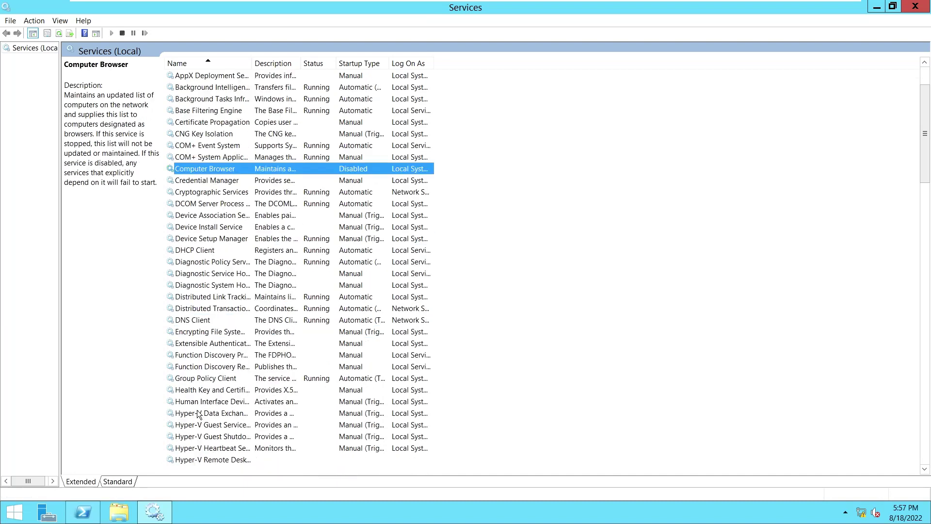
right_click(202, 401)
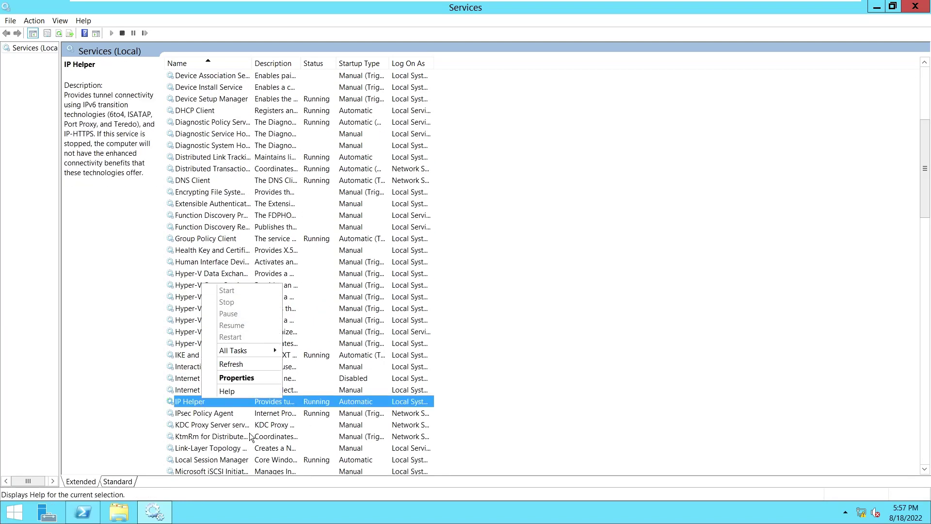
Check IP Helper's Properties and its Restart action, then dismiss the menu
click(245, 378)
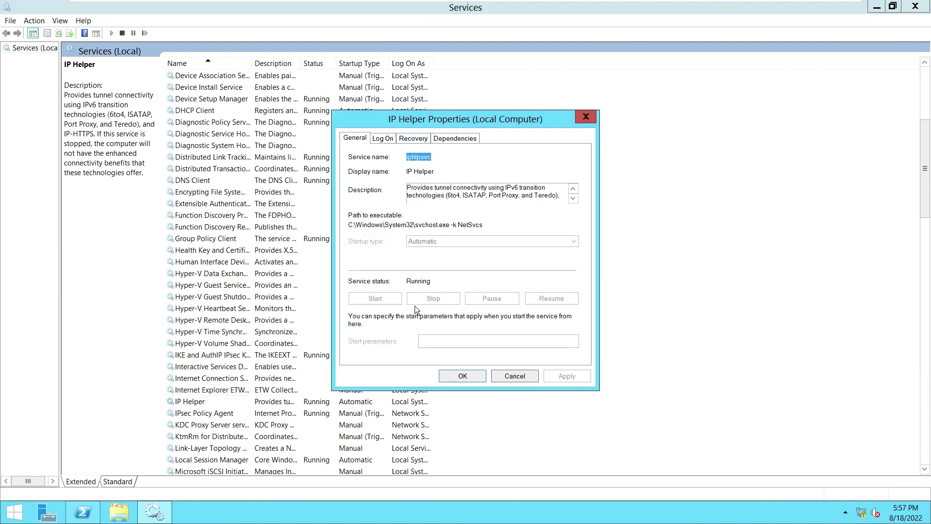
click(586, 117)
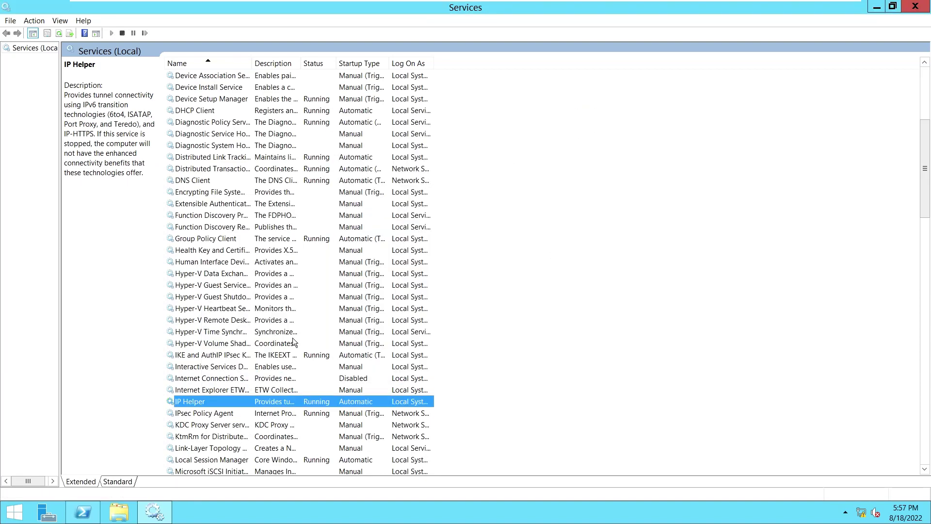
right_click(222, 402)
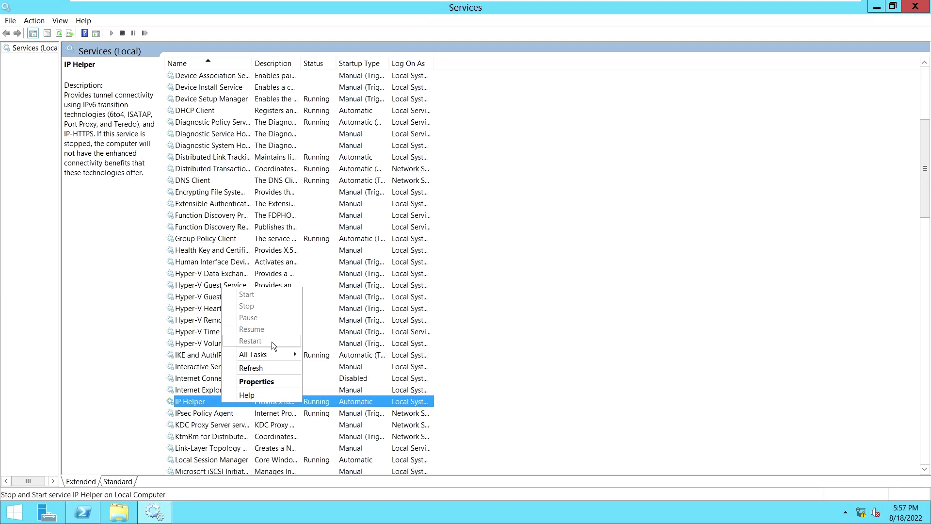
click(515, 324)
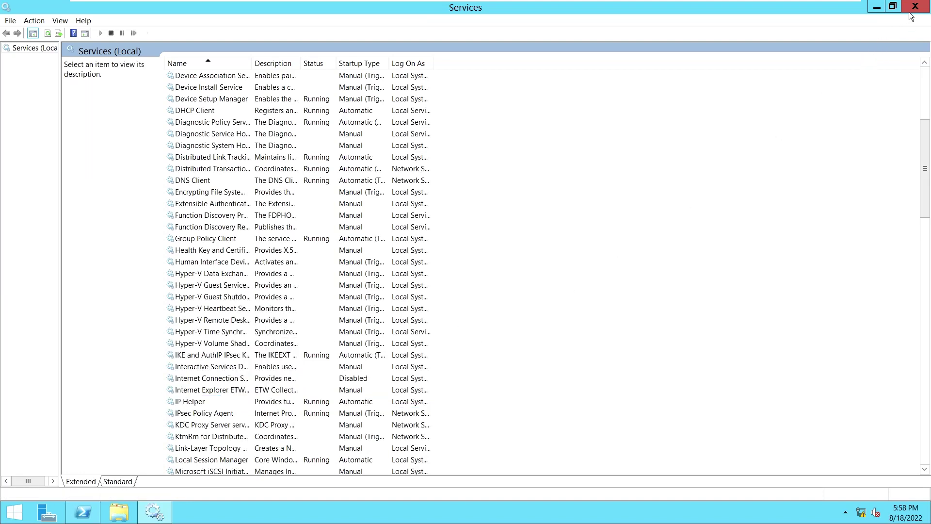